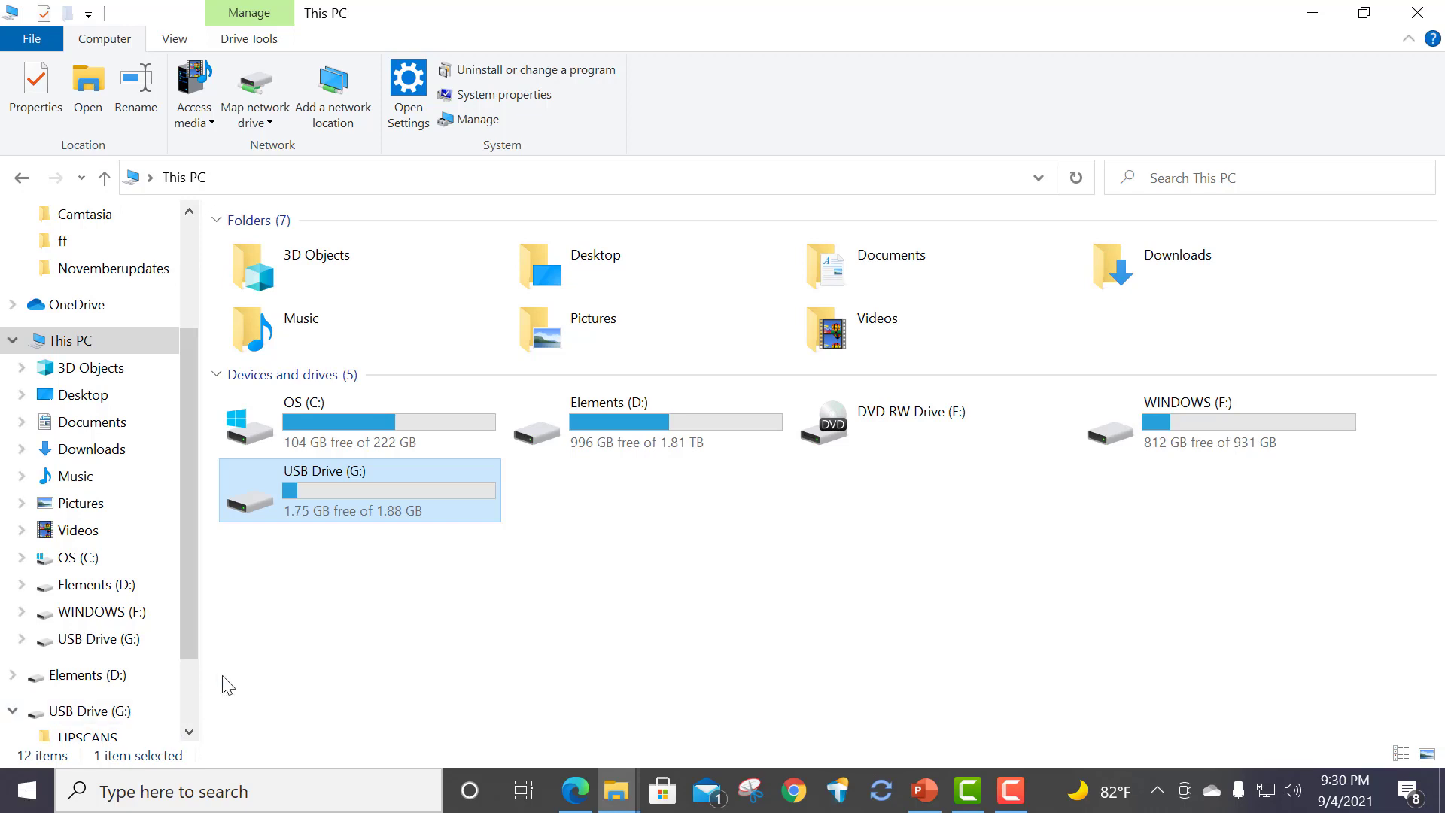
# Start turning on BitLocker for USB Drive (G:) and choose a password as the unlock method.
pyautogui.rightClick(391, 490)
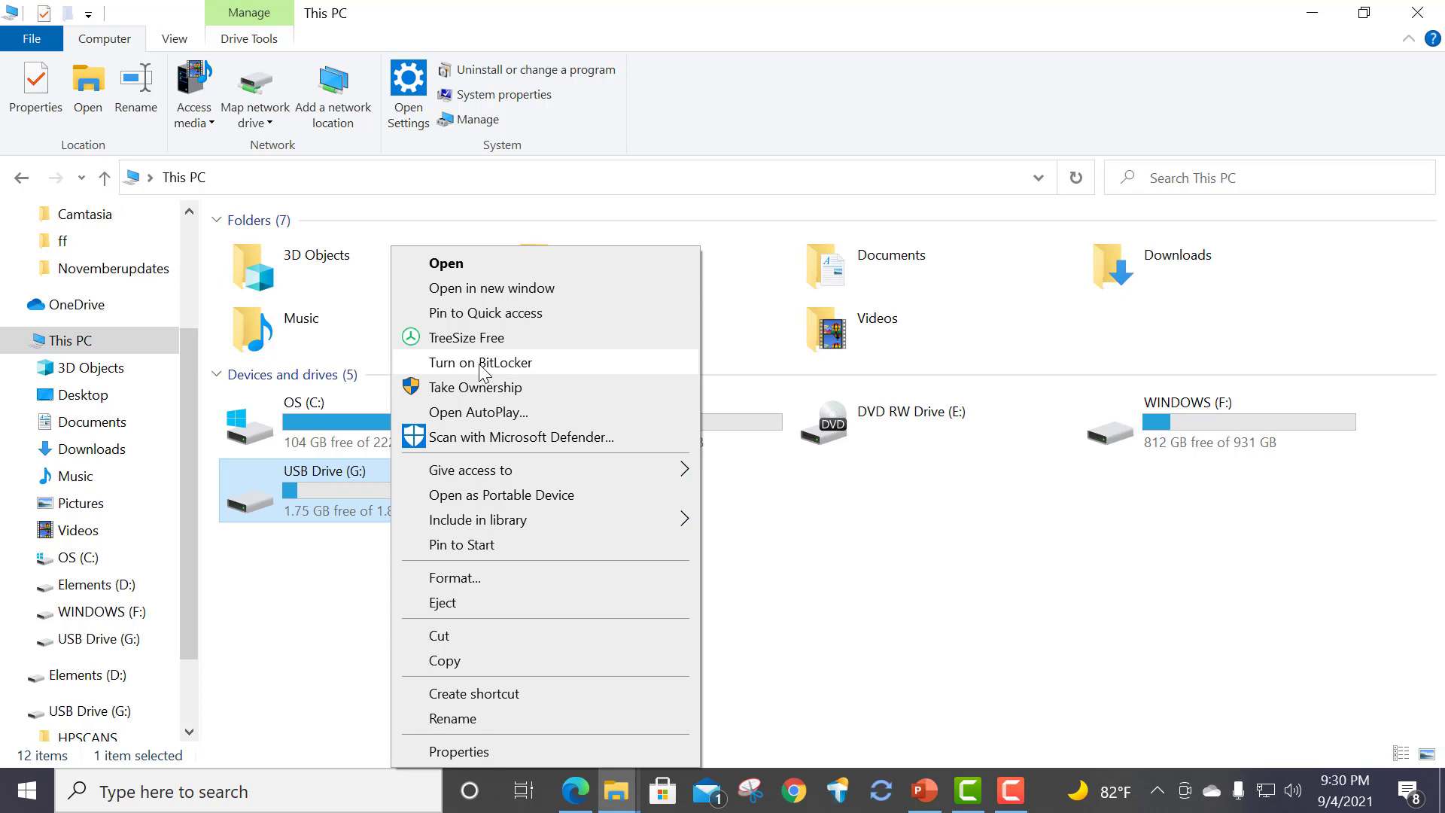
pyautogui.click(475, 364)
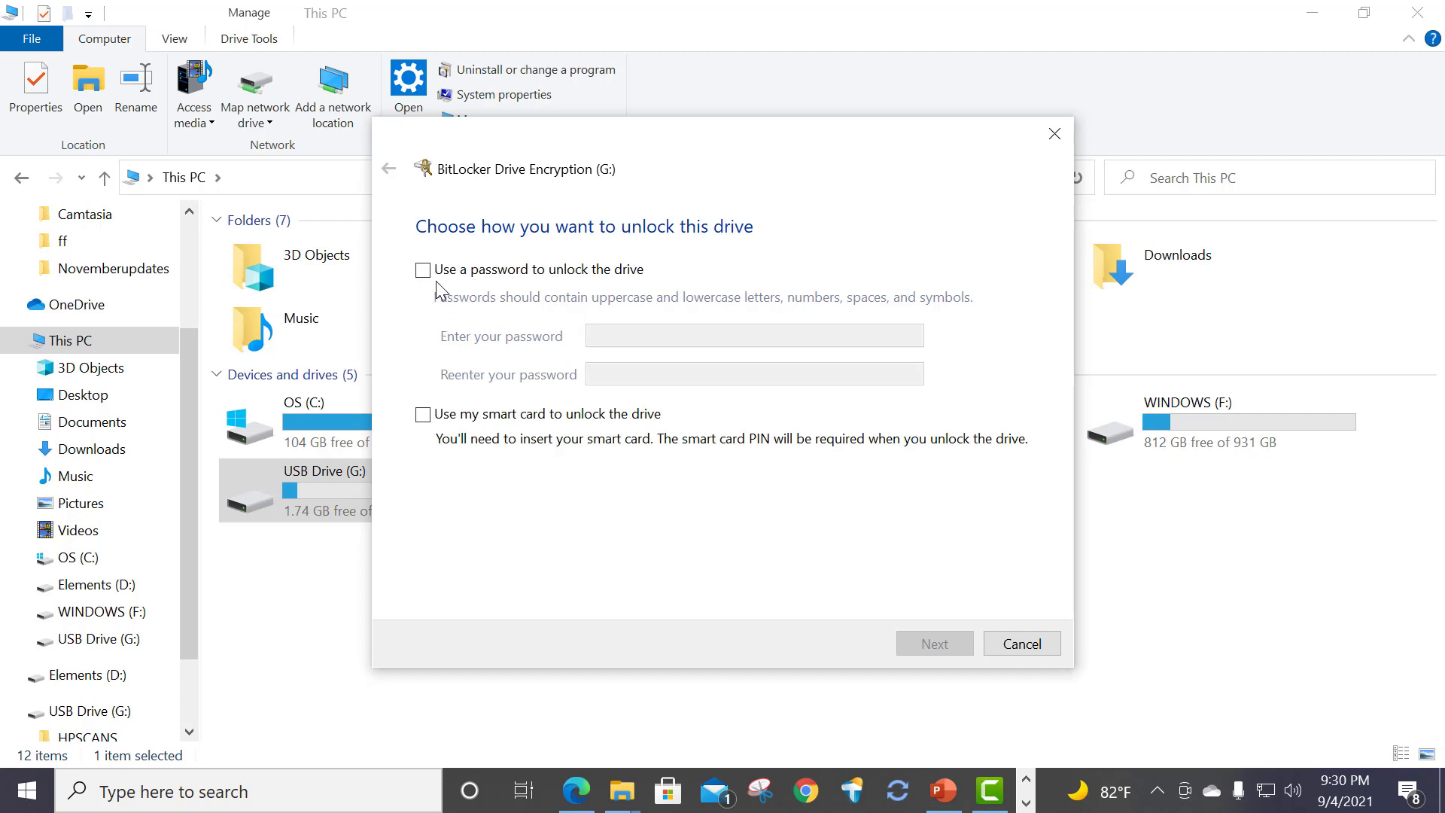
pyautogui.click(432, 279)
# Try to set the unlock password for drive G: by entering it, reentering it and continuing.
pyautogui.click(624, 336)
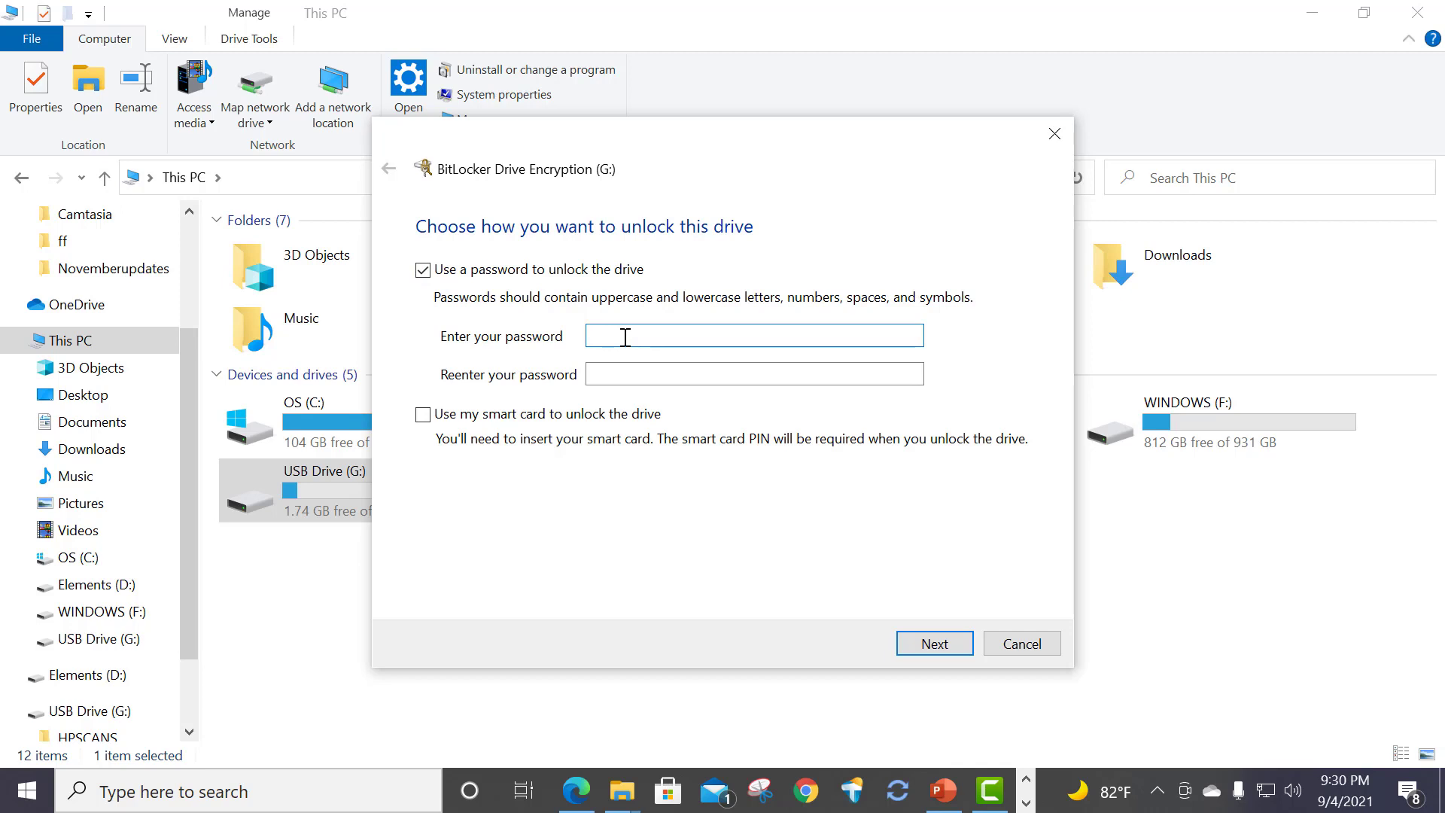
pyautogui.write('••••••••••••')
pyautogui.click(623, 374)
pyautogui.write('••••••••••')
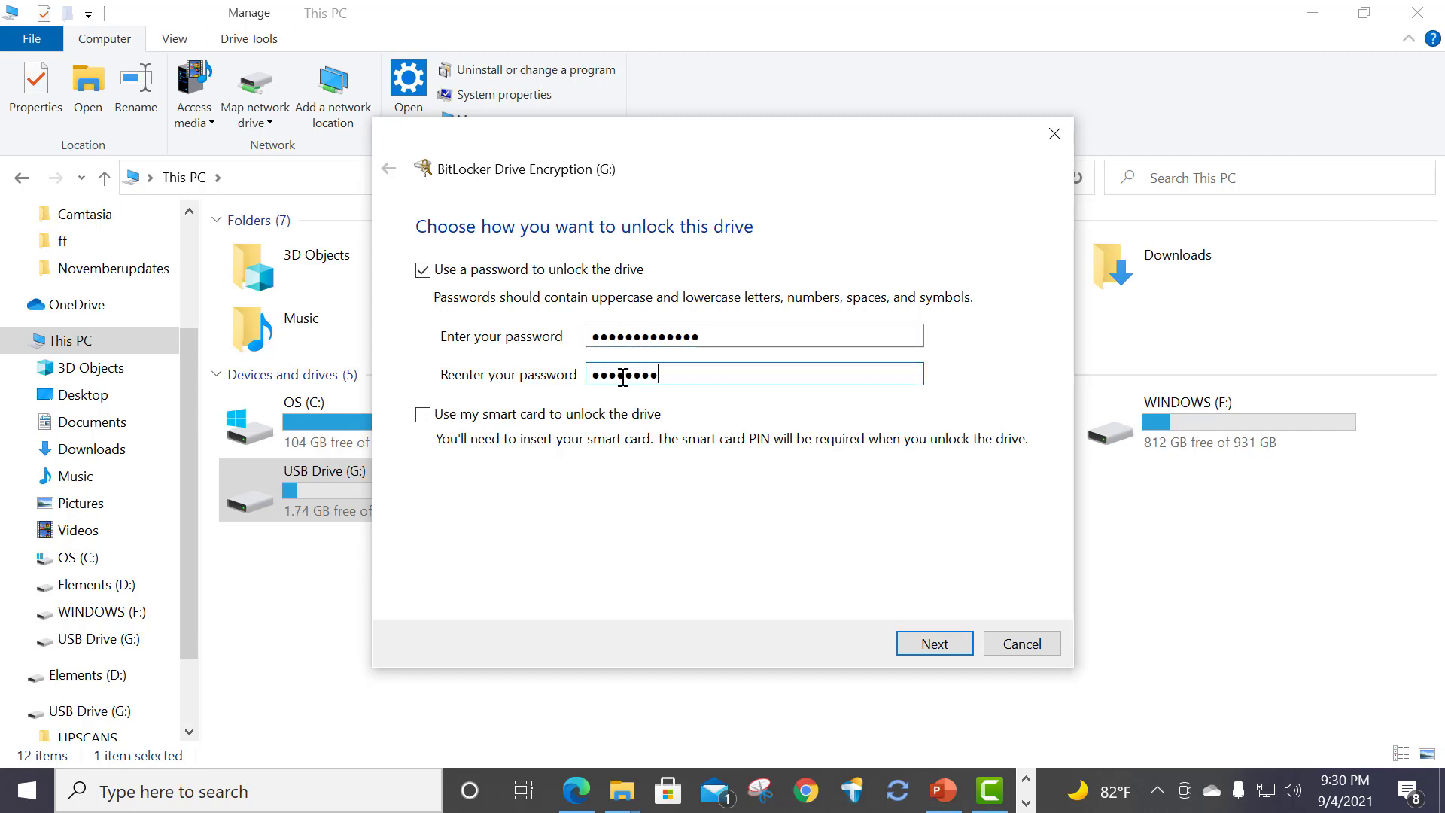
pyautogui.write('•••')
pyautogui.click(934, 645)
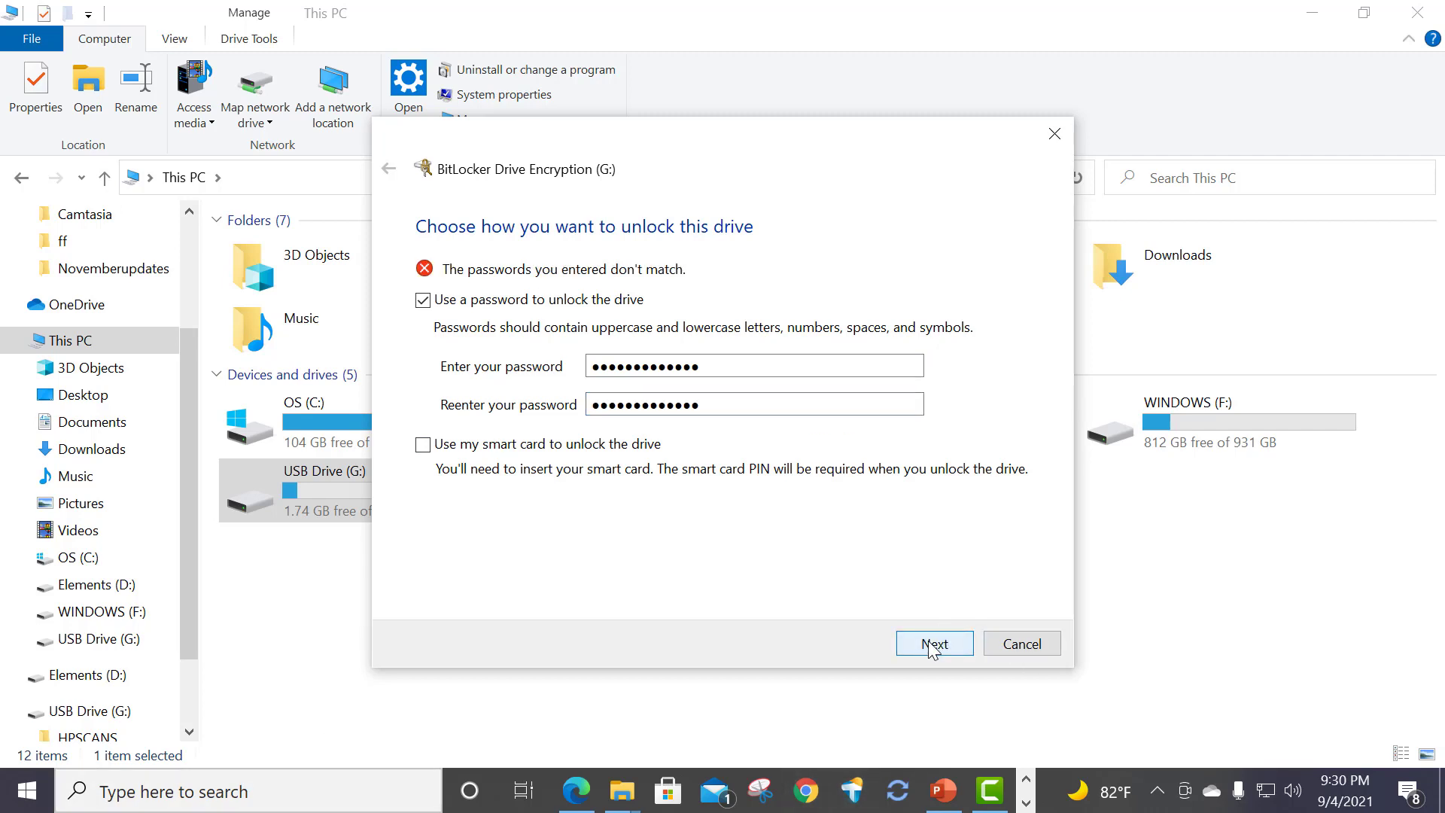
# Replace the entry in the drive's password field with the intended unlock password.
pyautogui.doubleClick(719, 360)
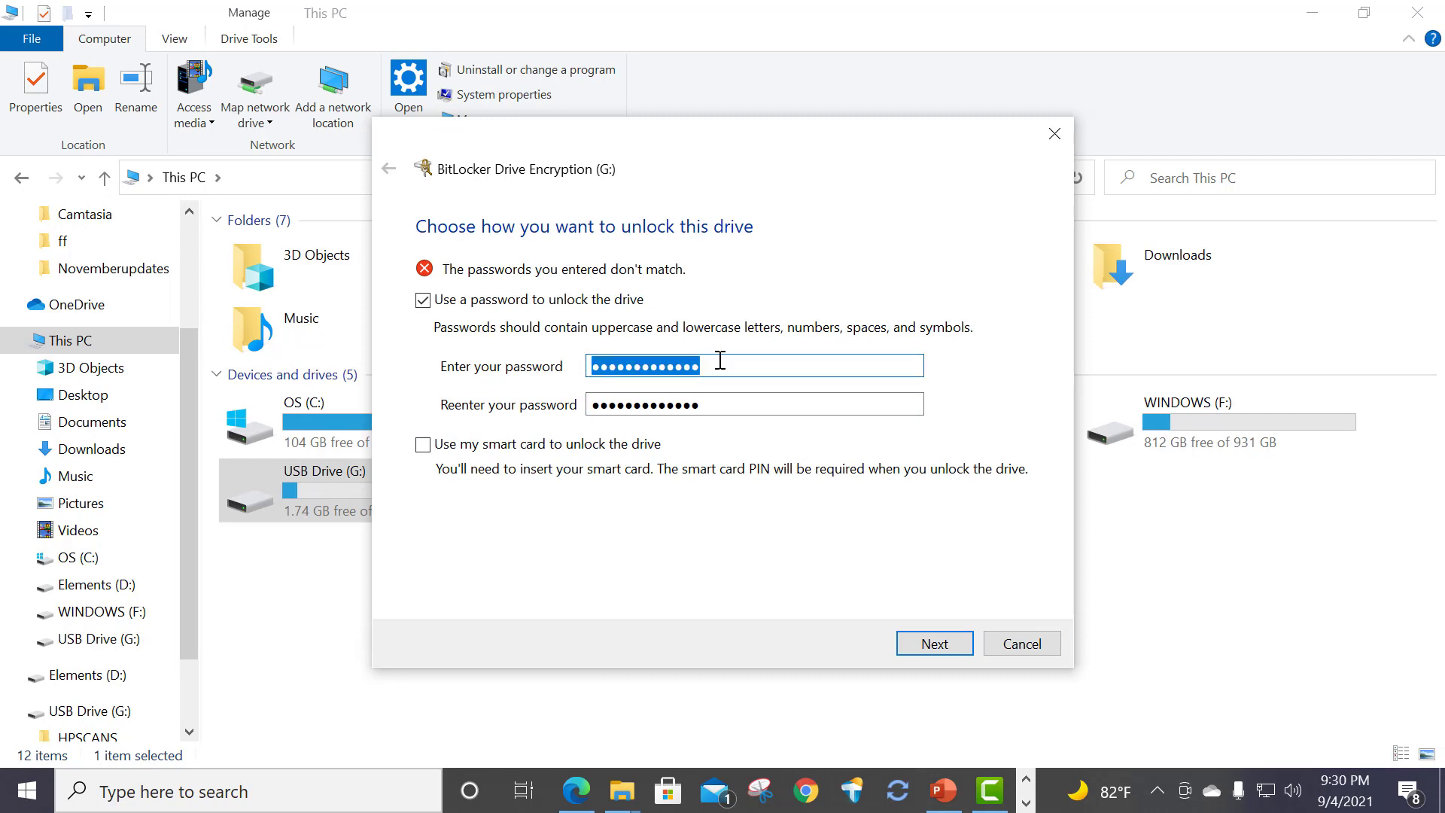
pyautogui.write('•••••••••')
pyautogui.press('BackSpace')
pyautogui.press('BackSpace')
pyautogui.press('BackSpace')
pyautogui.press('BackSpace')
pyautogui.press('BackSpace')
pyautogui.press('BackSpace')
pyautogui.press('BackSpace')
pyautogui.press('BackSpace')
pyautogui.press('BackSpace')
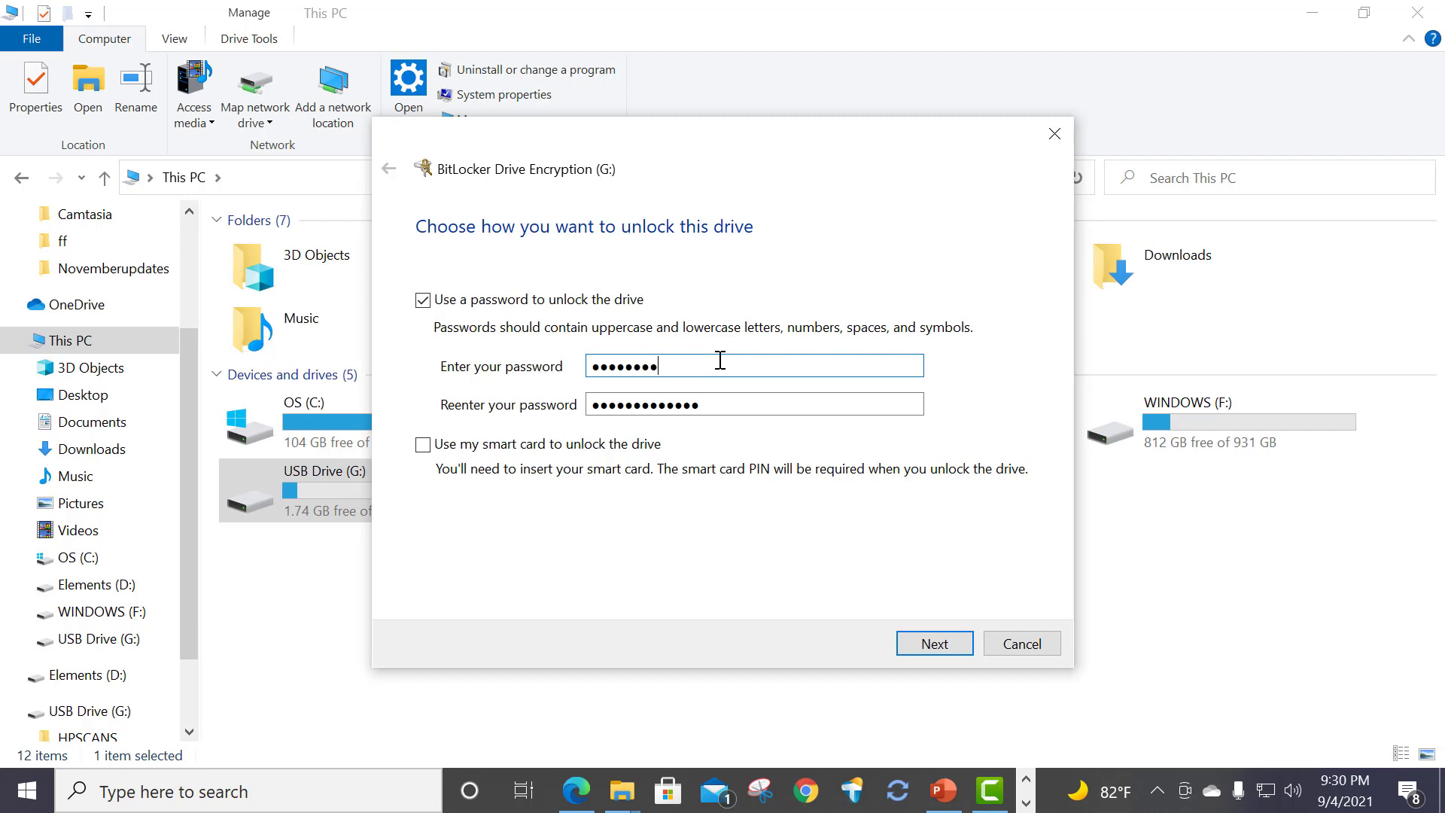
pyautogui.write('•••••••••••••')
# Reenter the same unlock password in the confirmation field and continue to the recovery key backup.
pyautogui.click(745, 403)
pyautogui.doubleClick(767, 400)
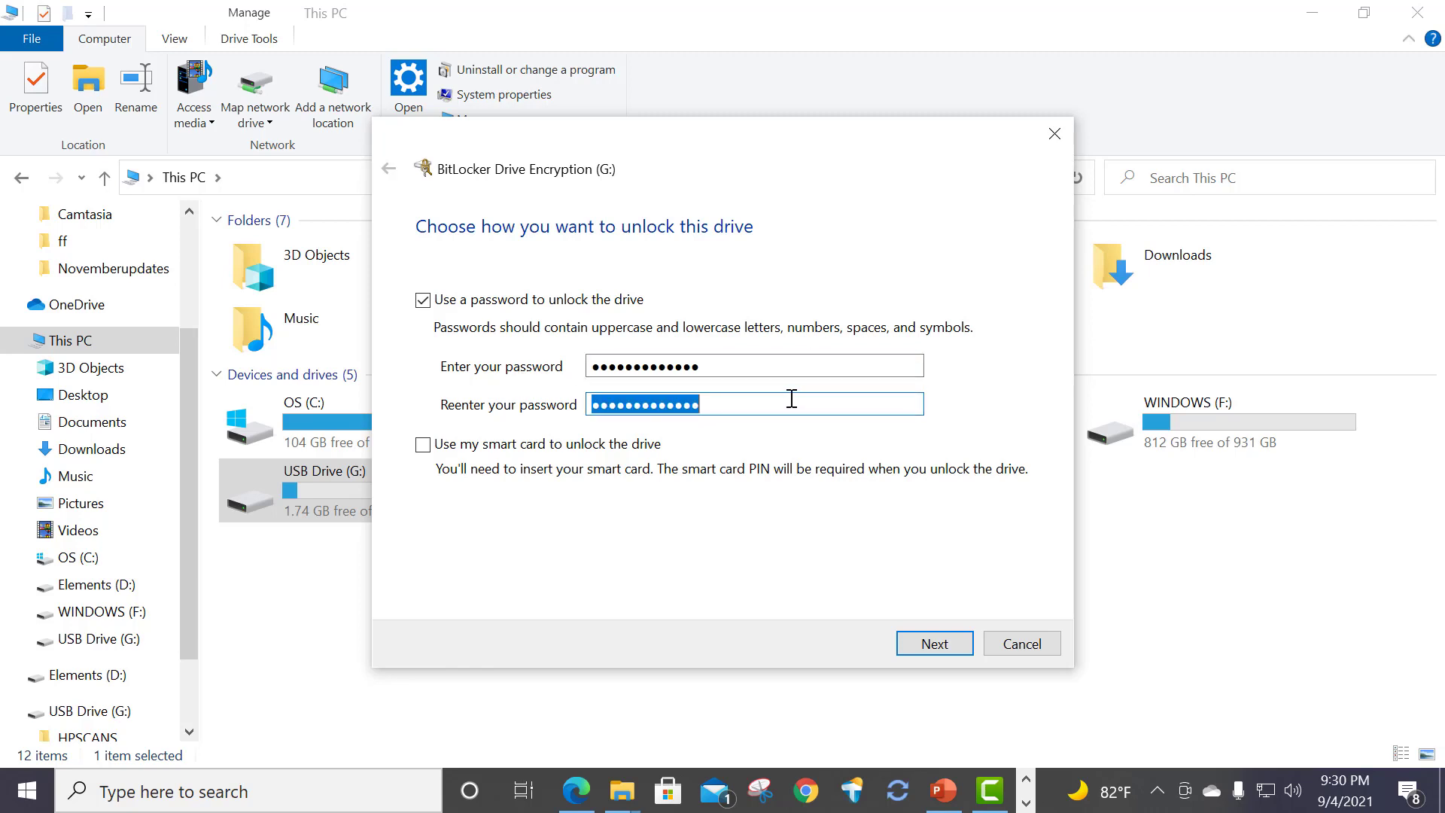
pyautogui.write('•••••••••')
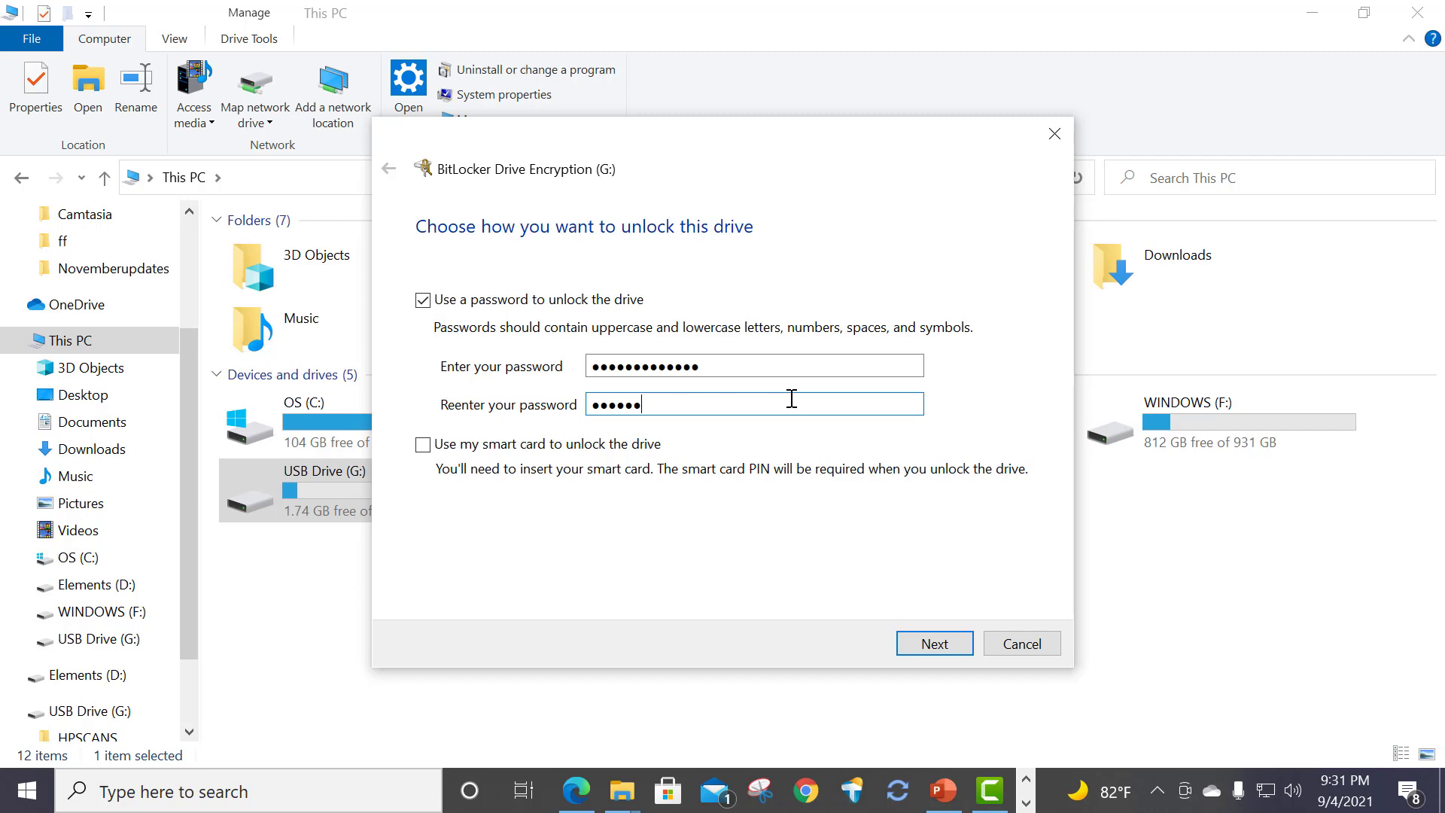
pyautogui.write('••••')
pyautogui.click(945, 643)
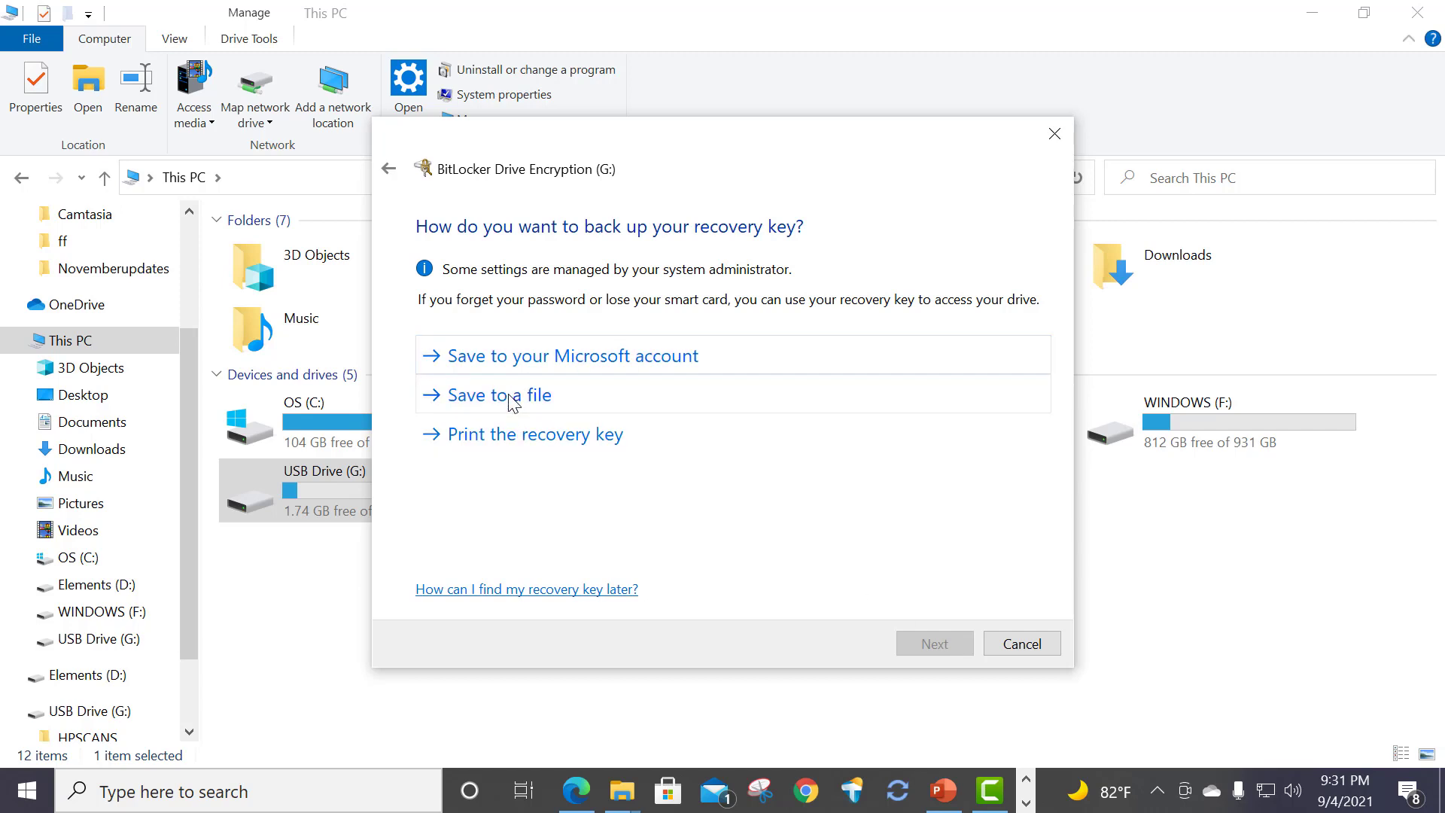
# Save the recovery key to the Microsoft account and start encrypting used disk space only in Compatible mode.
pyautogui.click(574, 356)
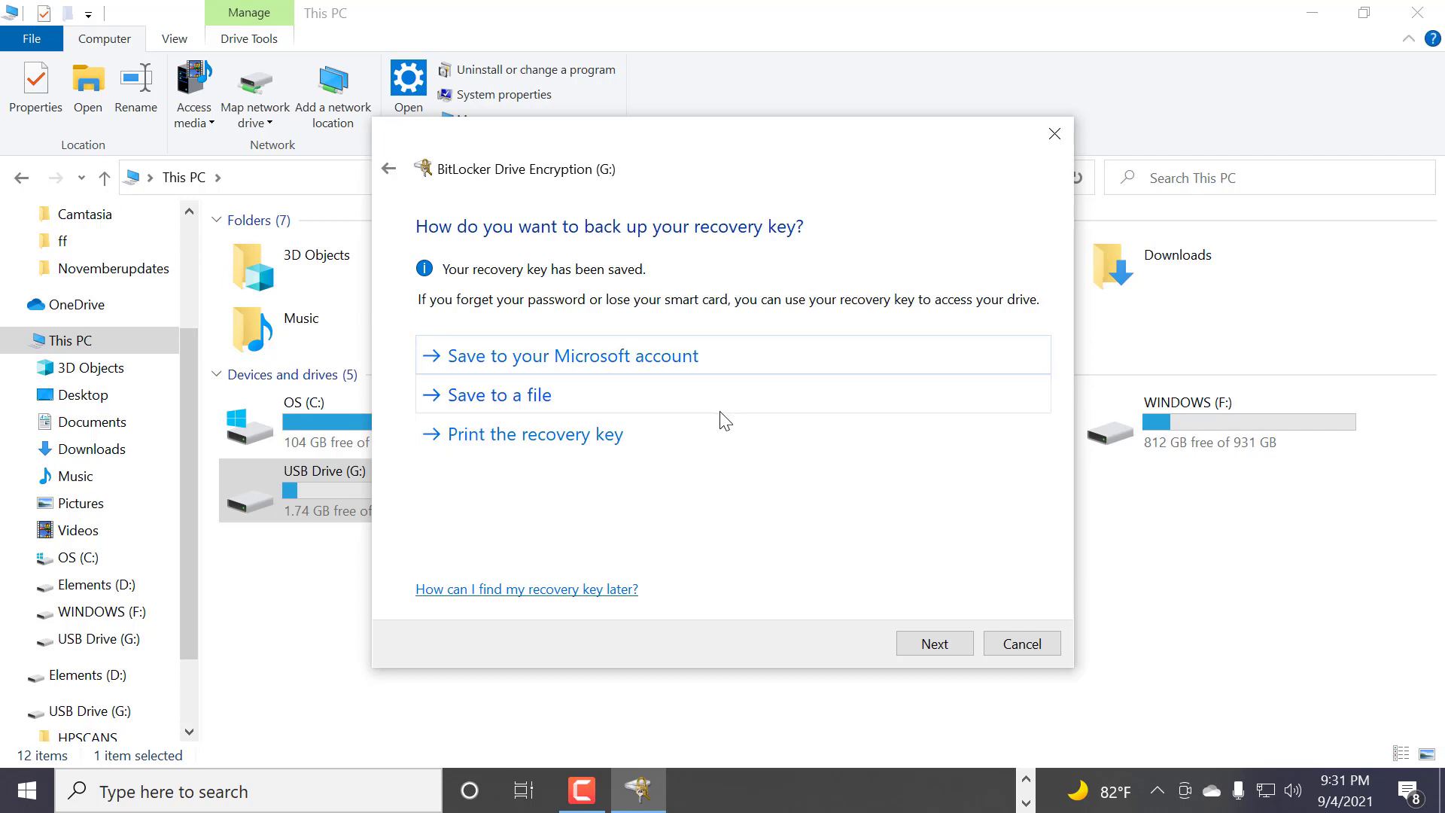
pyautogui.click(946, 648)
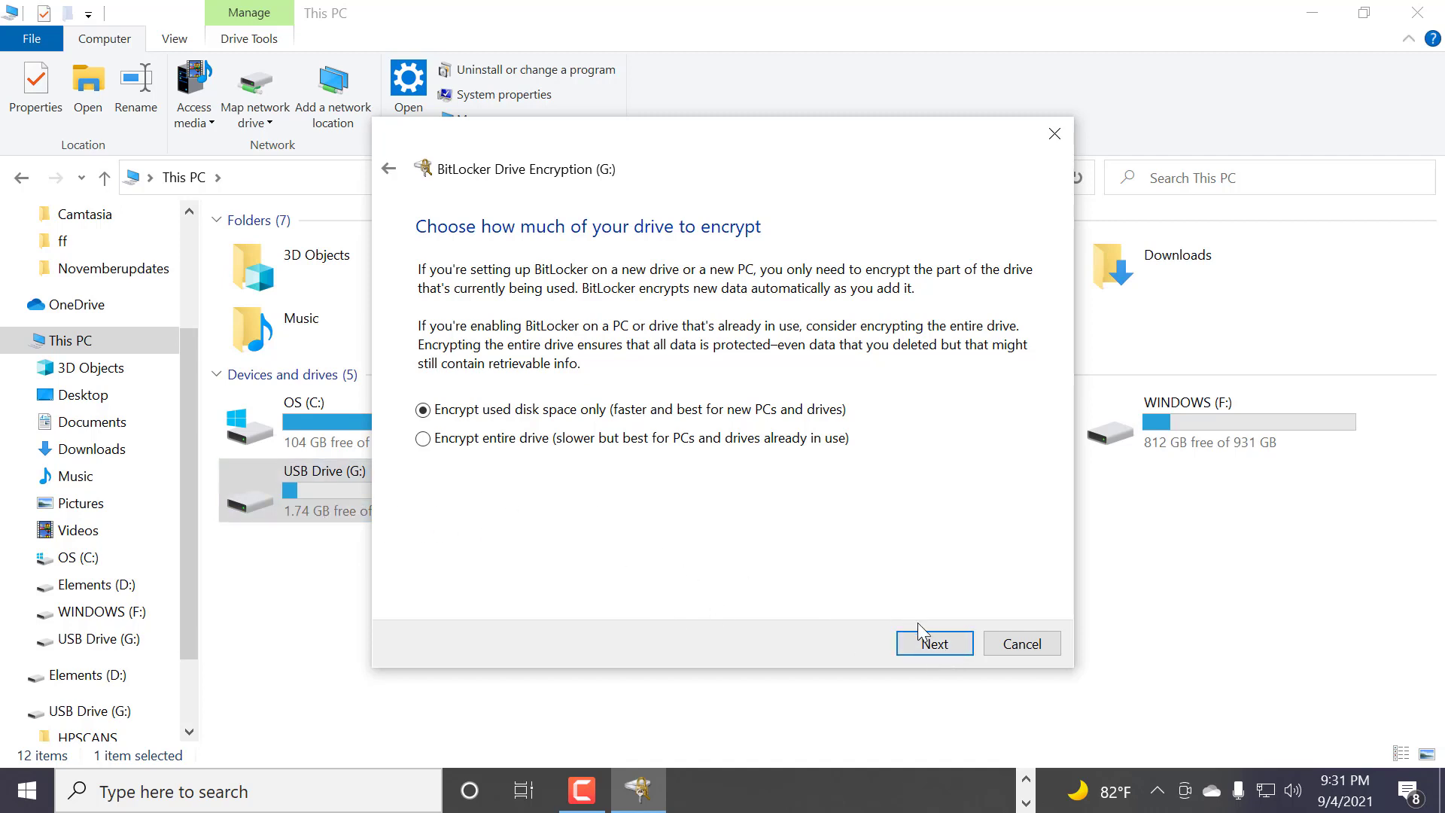
pyautogui.click(935, 645)
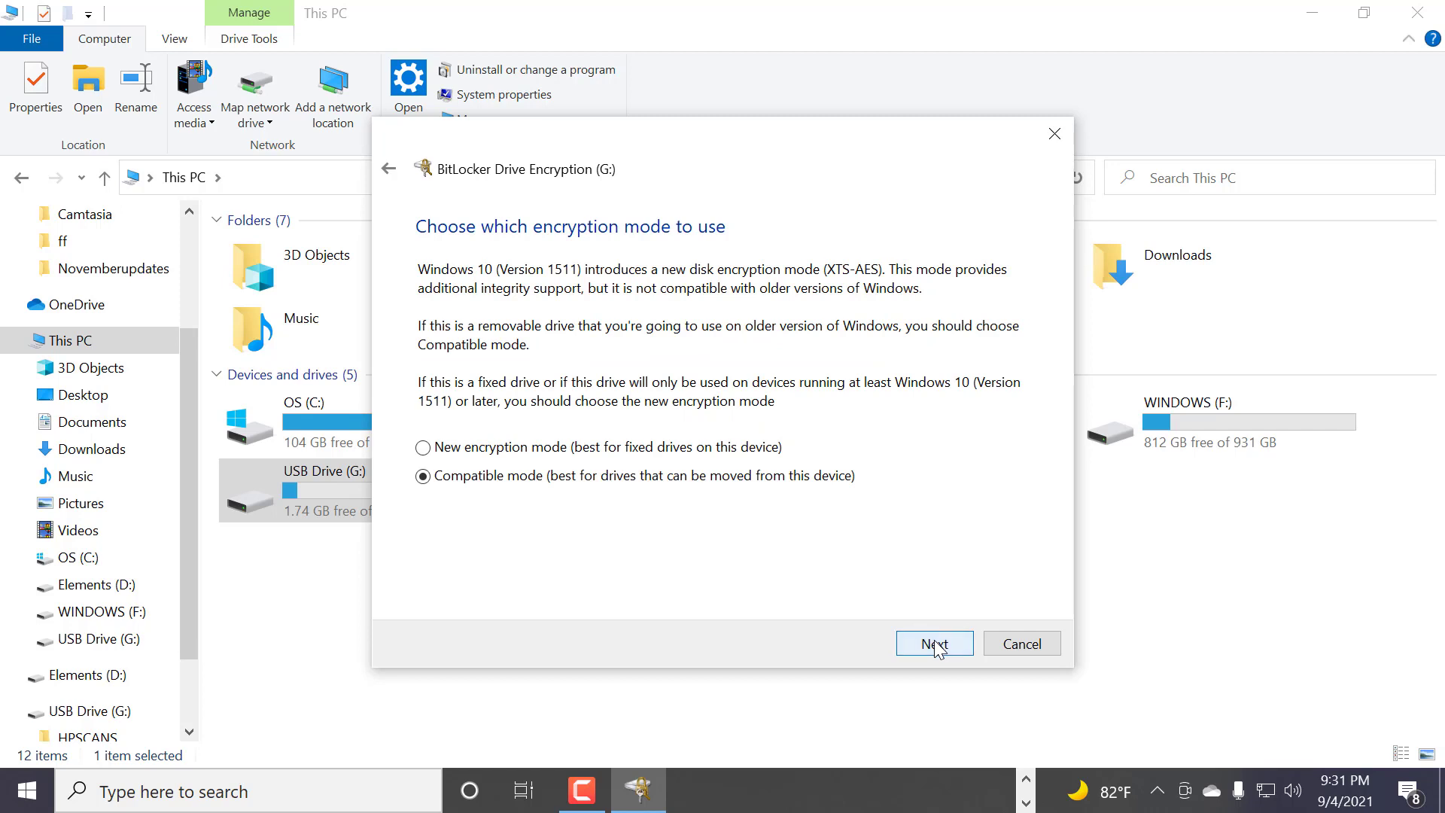
pyautogui.click(935, 646)
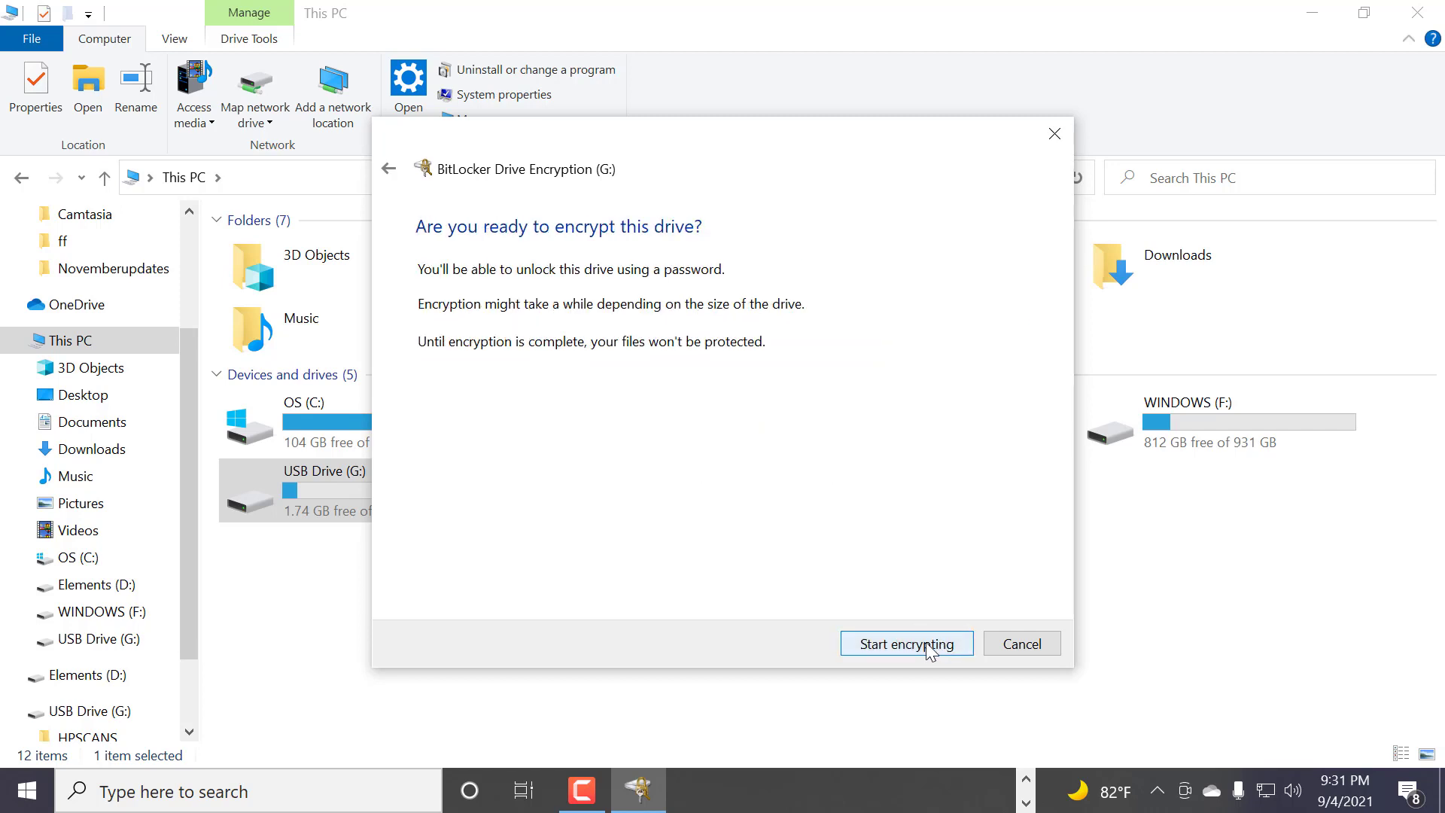
pyautogui.click(936, 647)
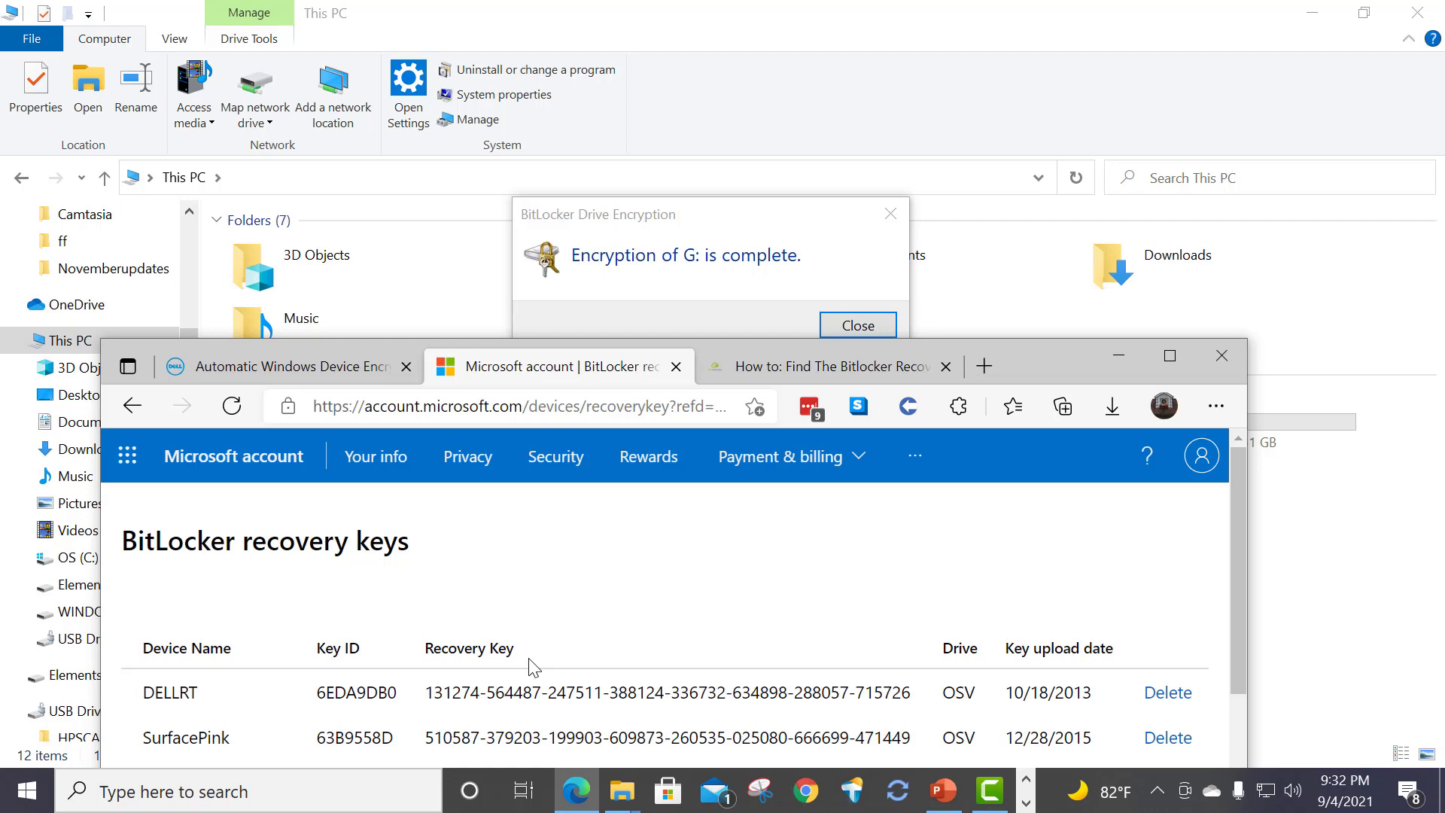
# Open the 365adviser article in a maximized browser and read its options for finding a BitLocker recovery key in Azure AD.
pyautogui.click(746, 368)
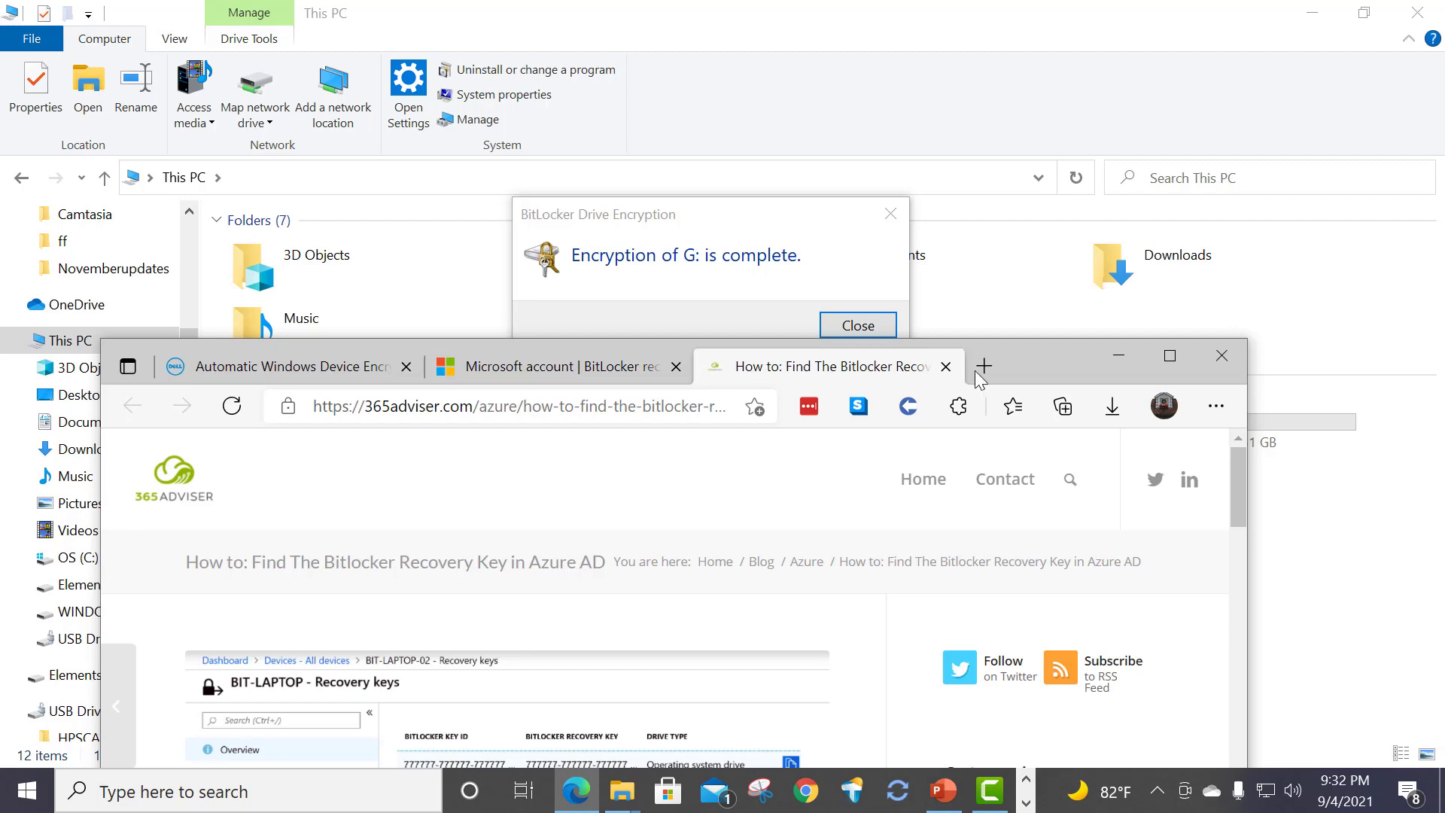
pyautogui.click(1169, 356)
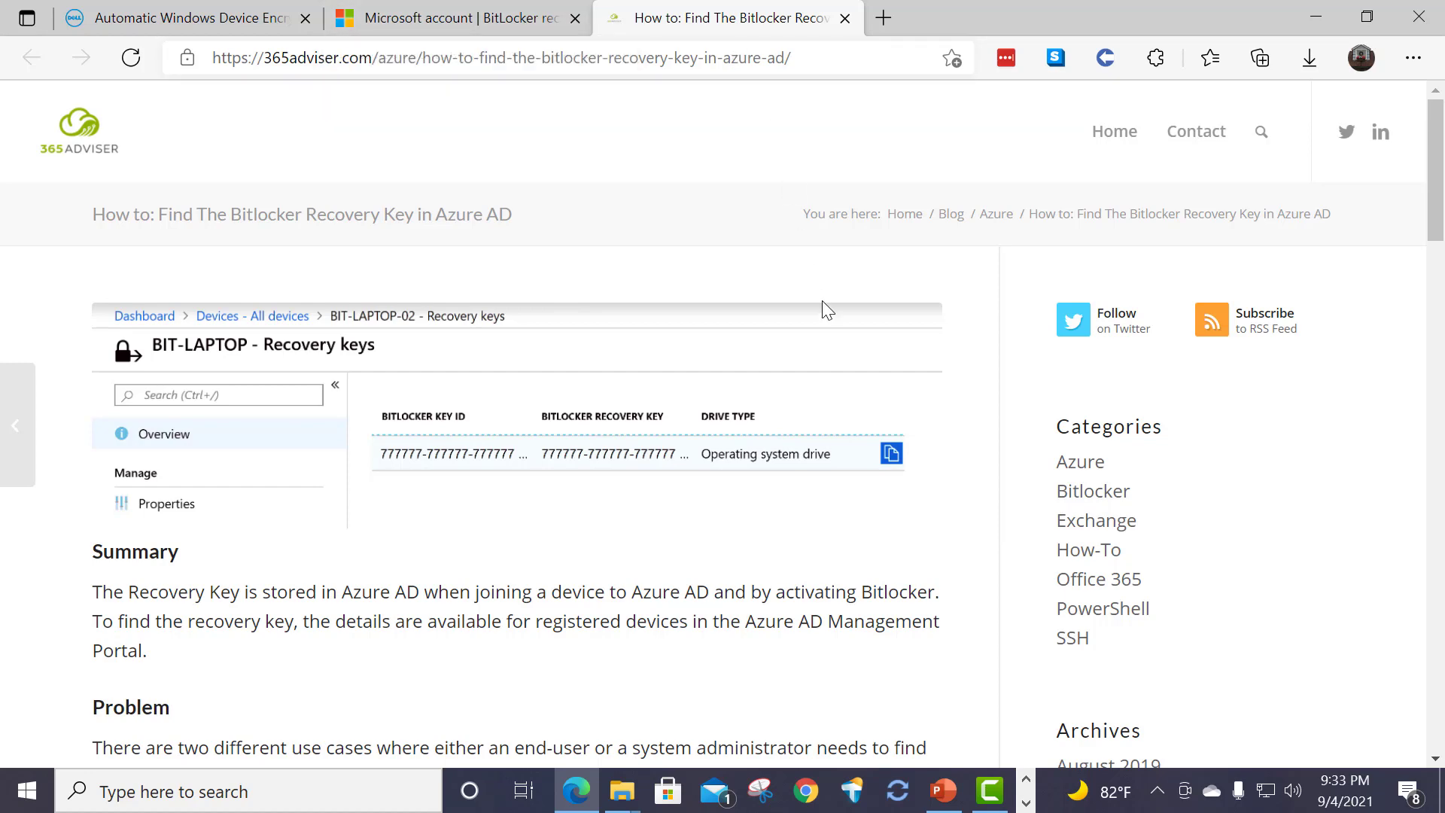
pyautogui.scroll(-4, 821, 301)
pyautogui.scroll(-4, 822, 301)
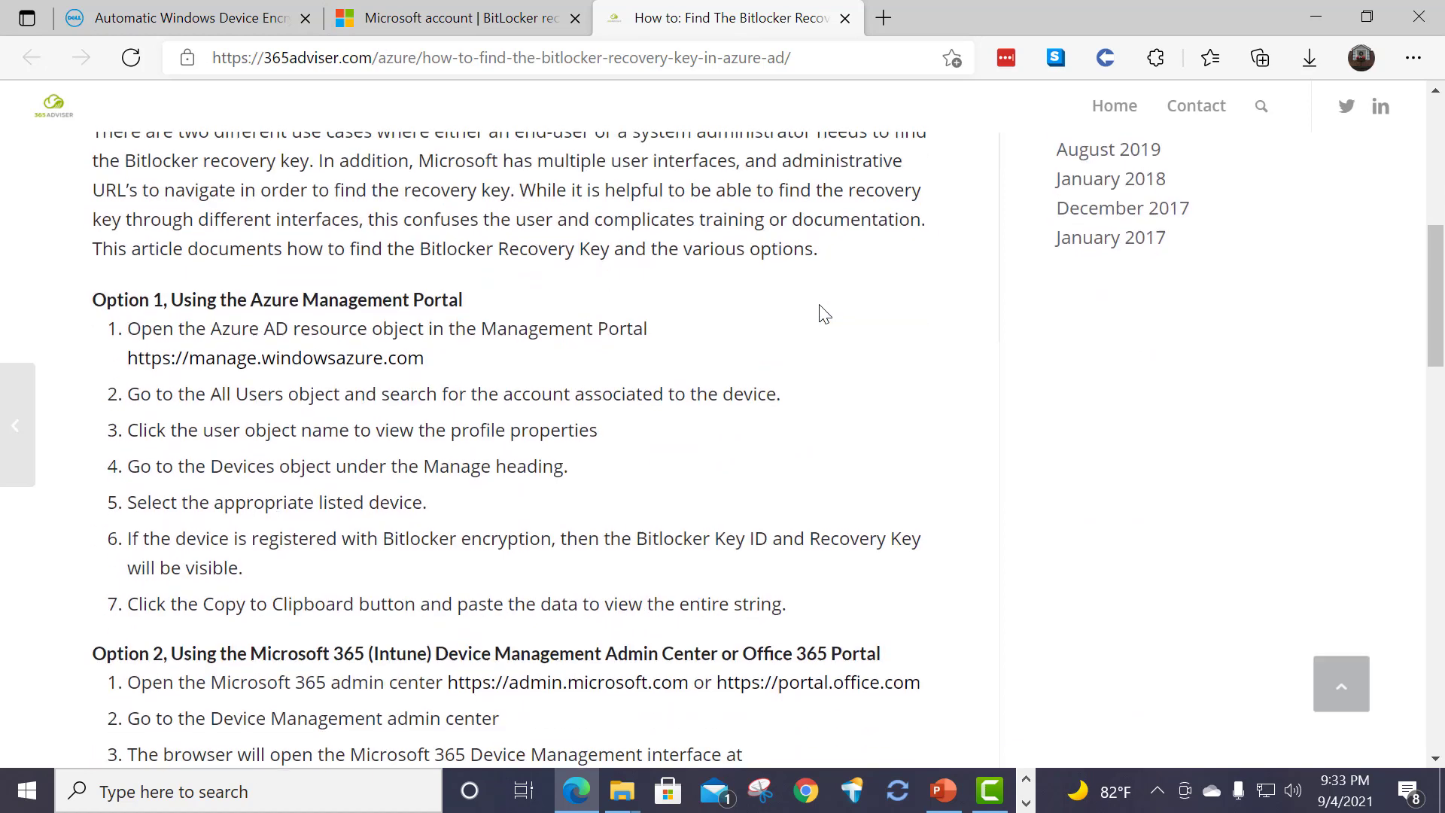
pyautogui.scroll(-3, 768, 350)
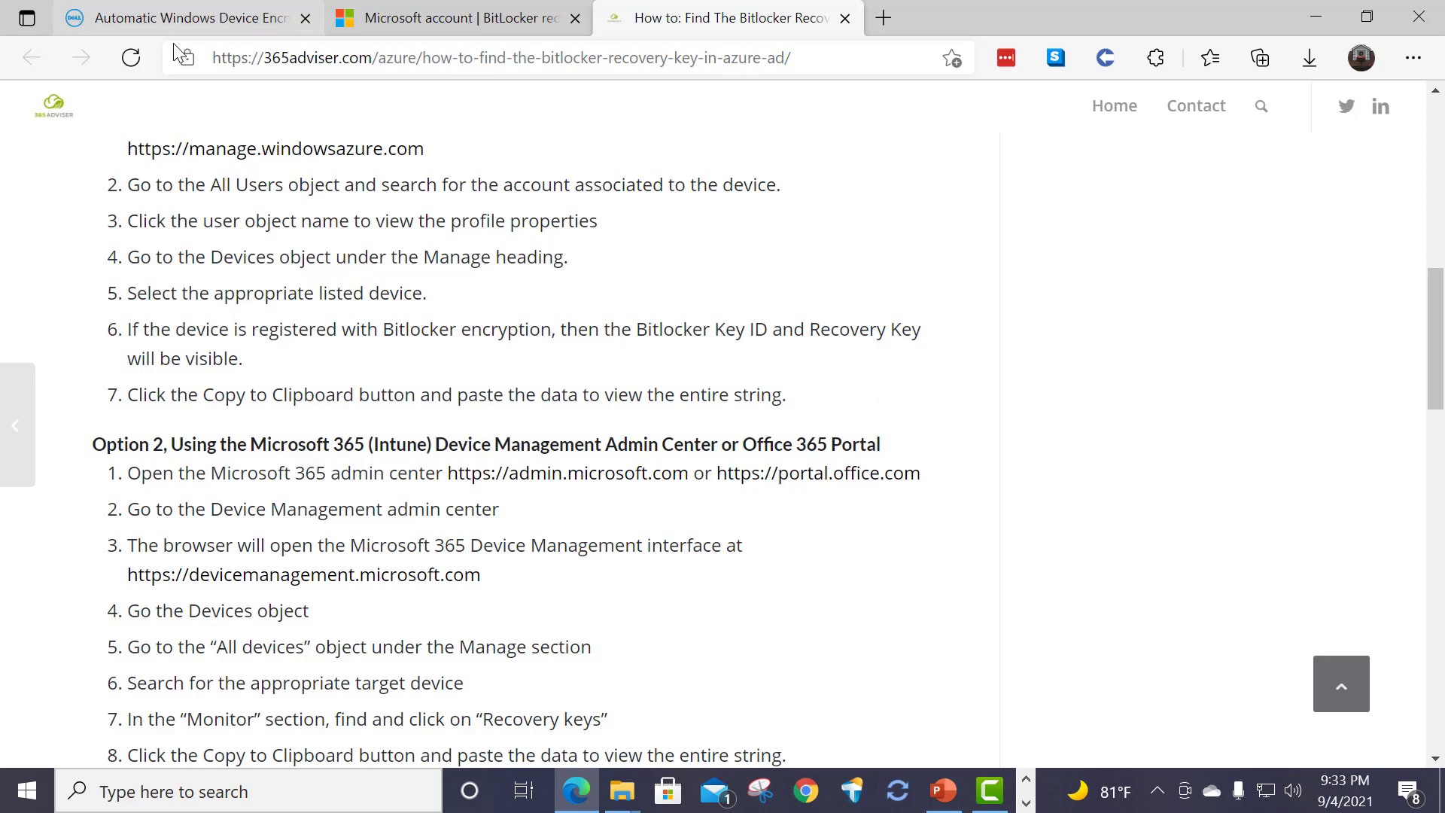
# Read the Dell article's system requirements, Windows 10 Home and Pro comparison, and automatic device encryption section.
pyautogui.click(187, 27)
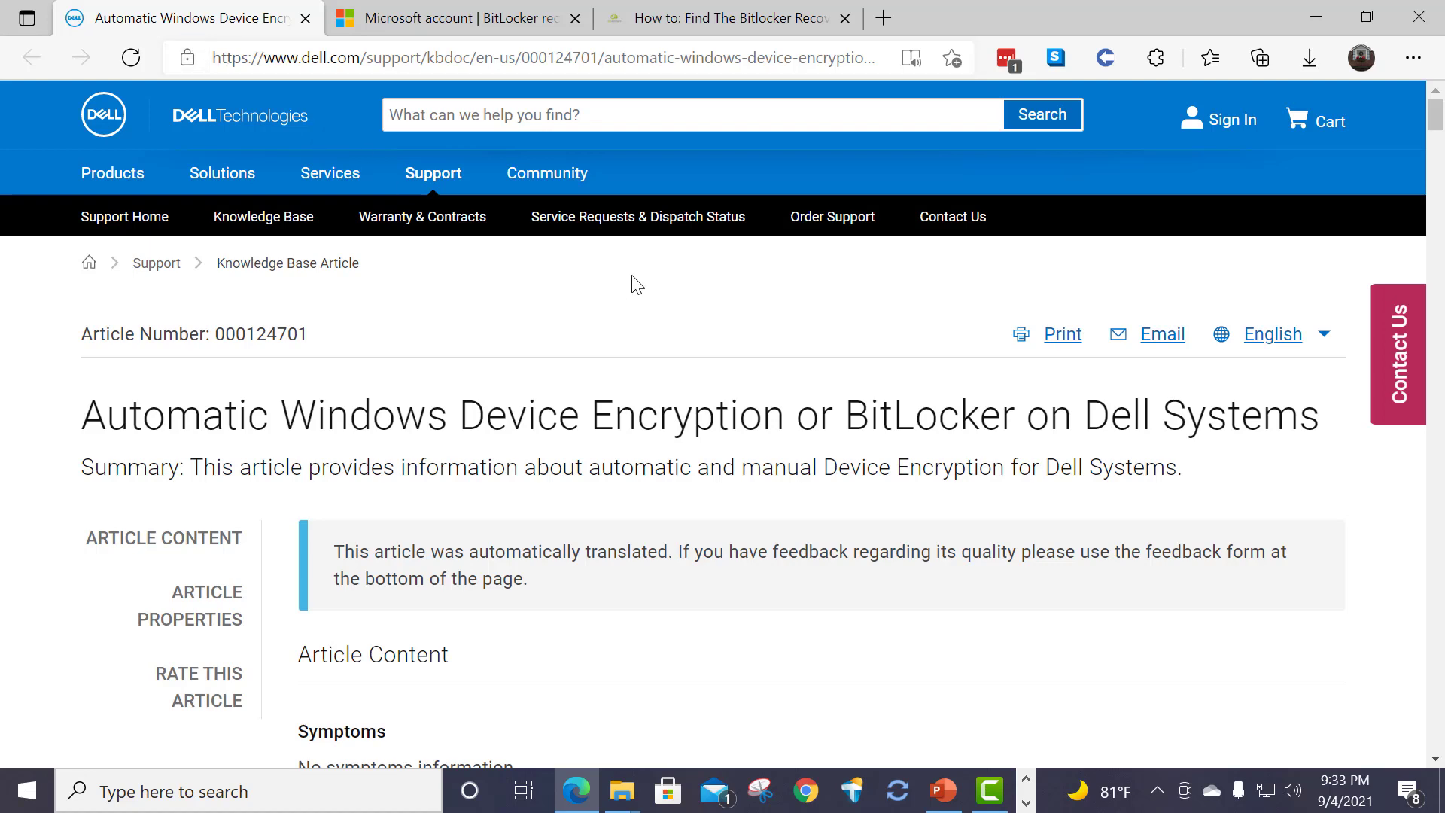
pyautogui.scroll(-8, 635, 290)
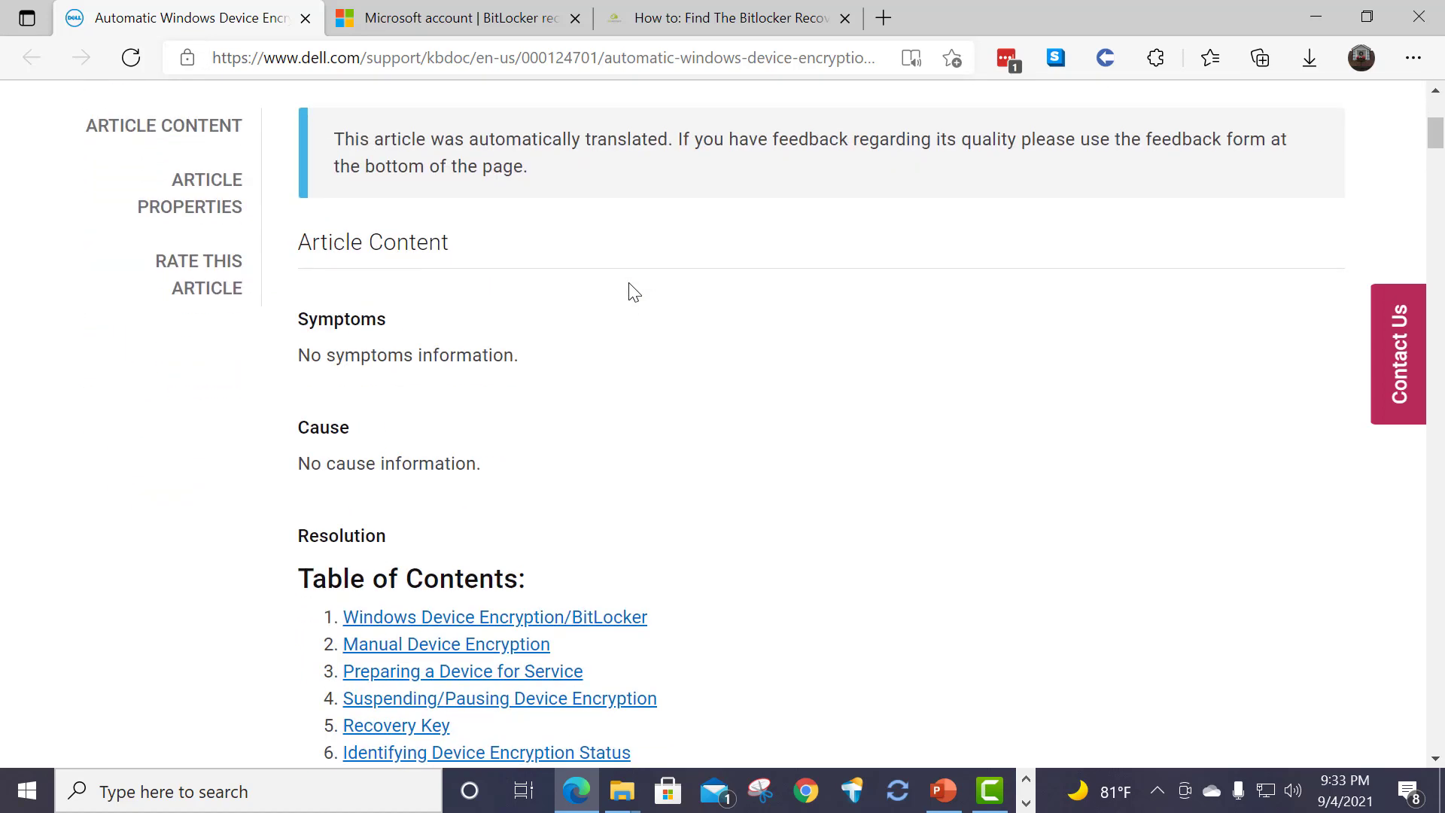
pyautogui.scroll(-8, 635, 292)
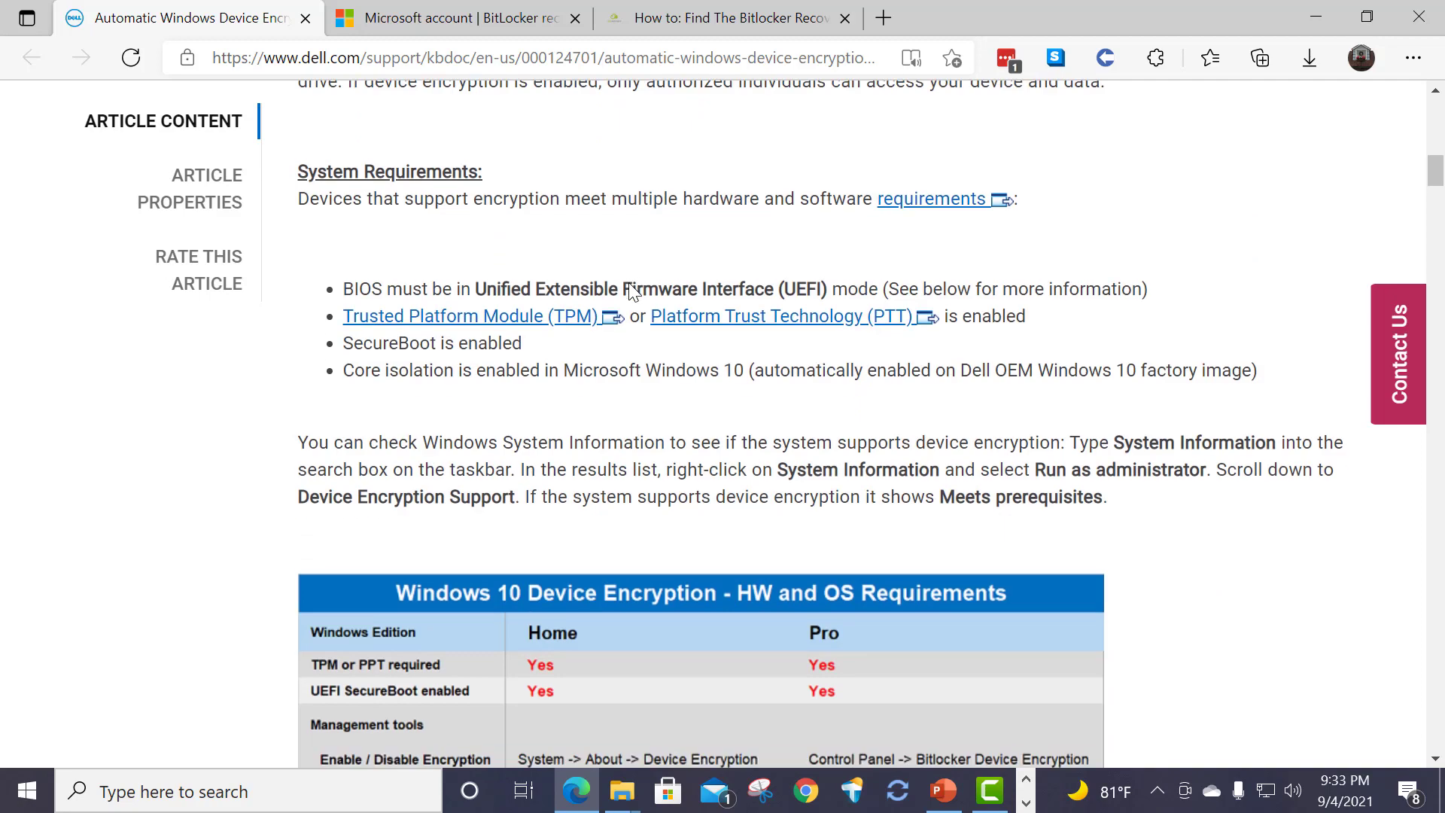
pyautogui.scroll(-5, 631, 290)
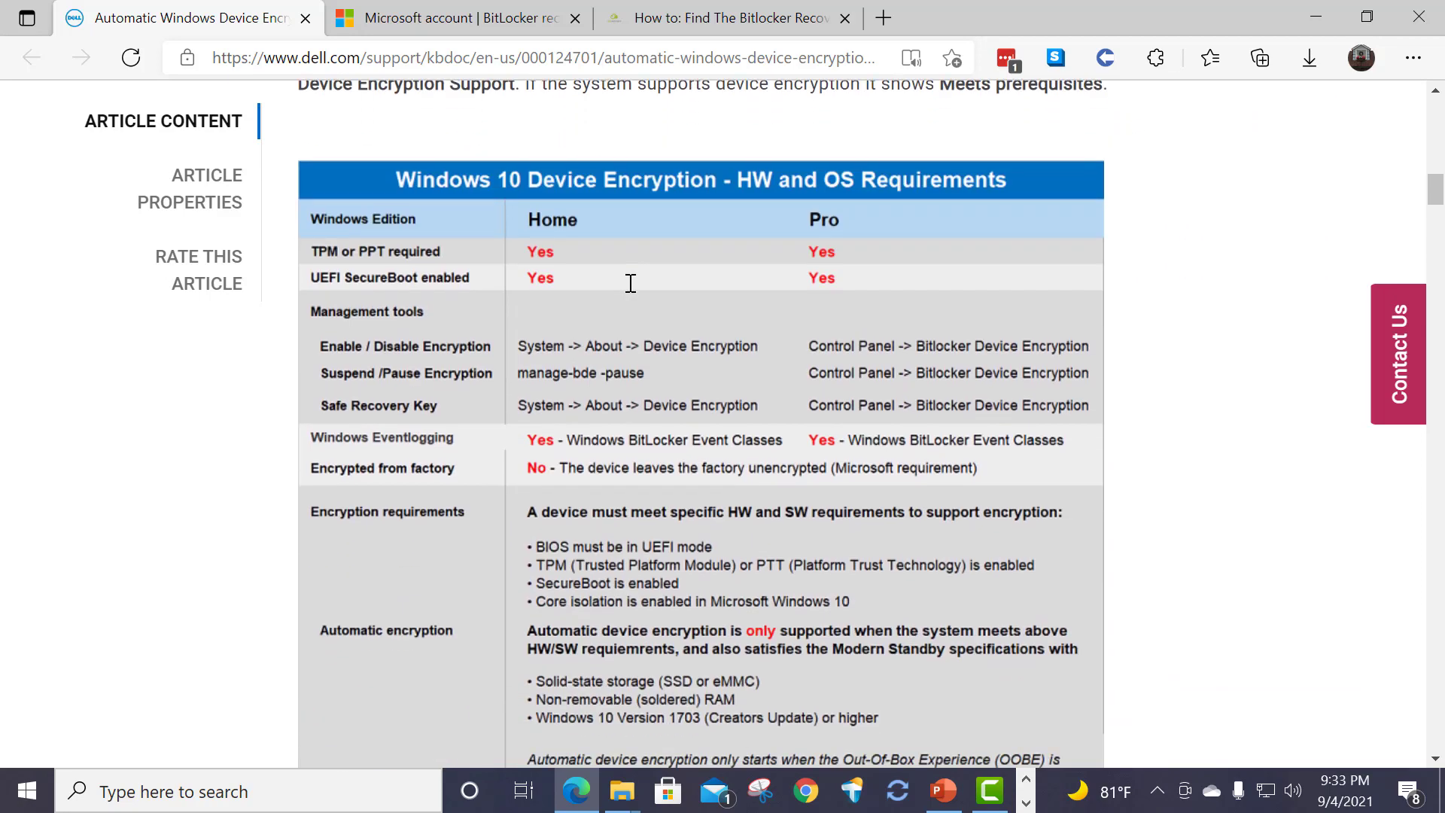
pyautogui.scroll(-3, 628, 282)
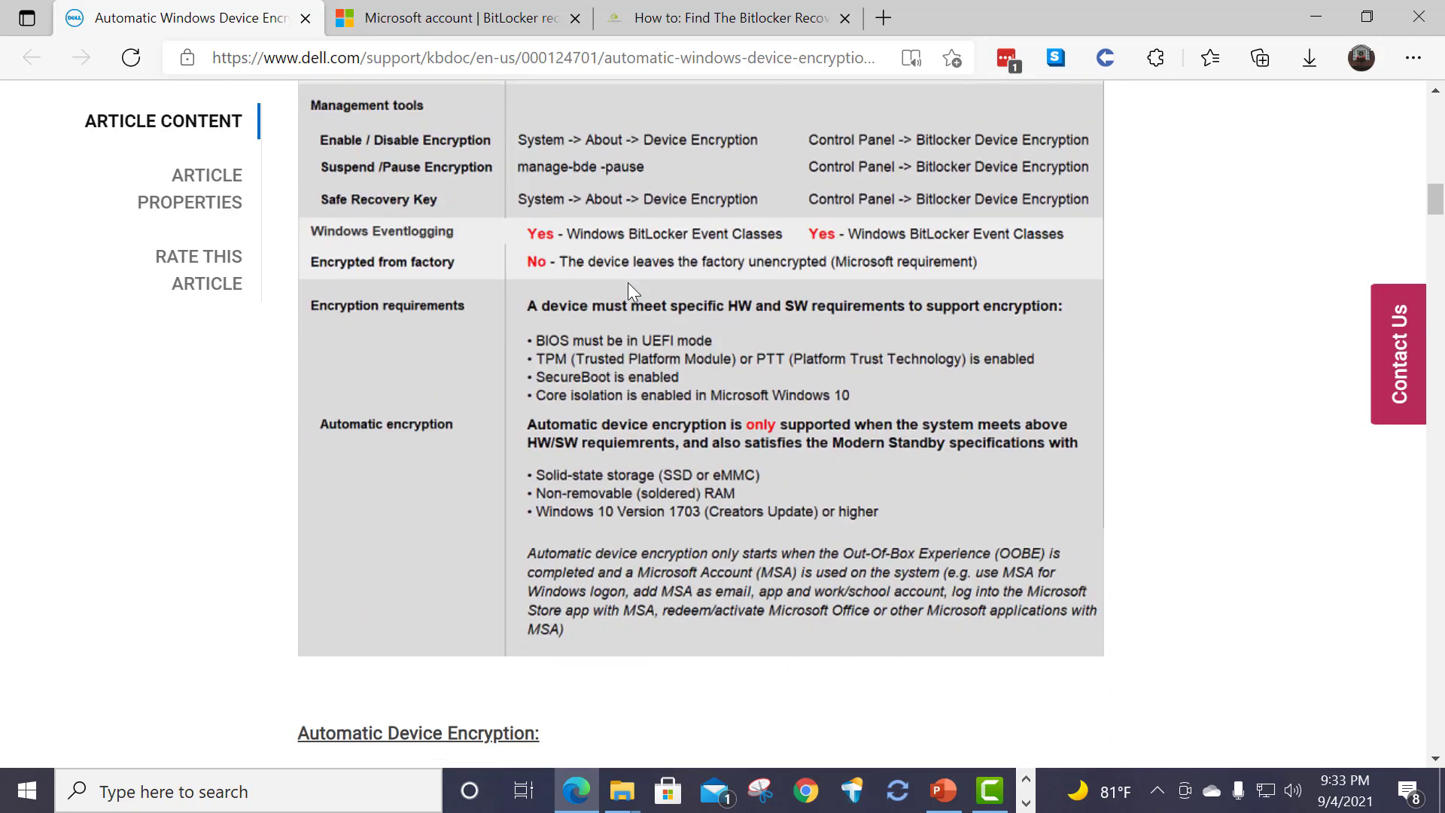
pyautogui.scroll(-8, 627, 284)
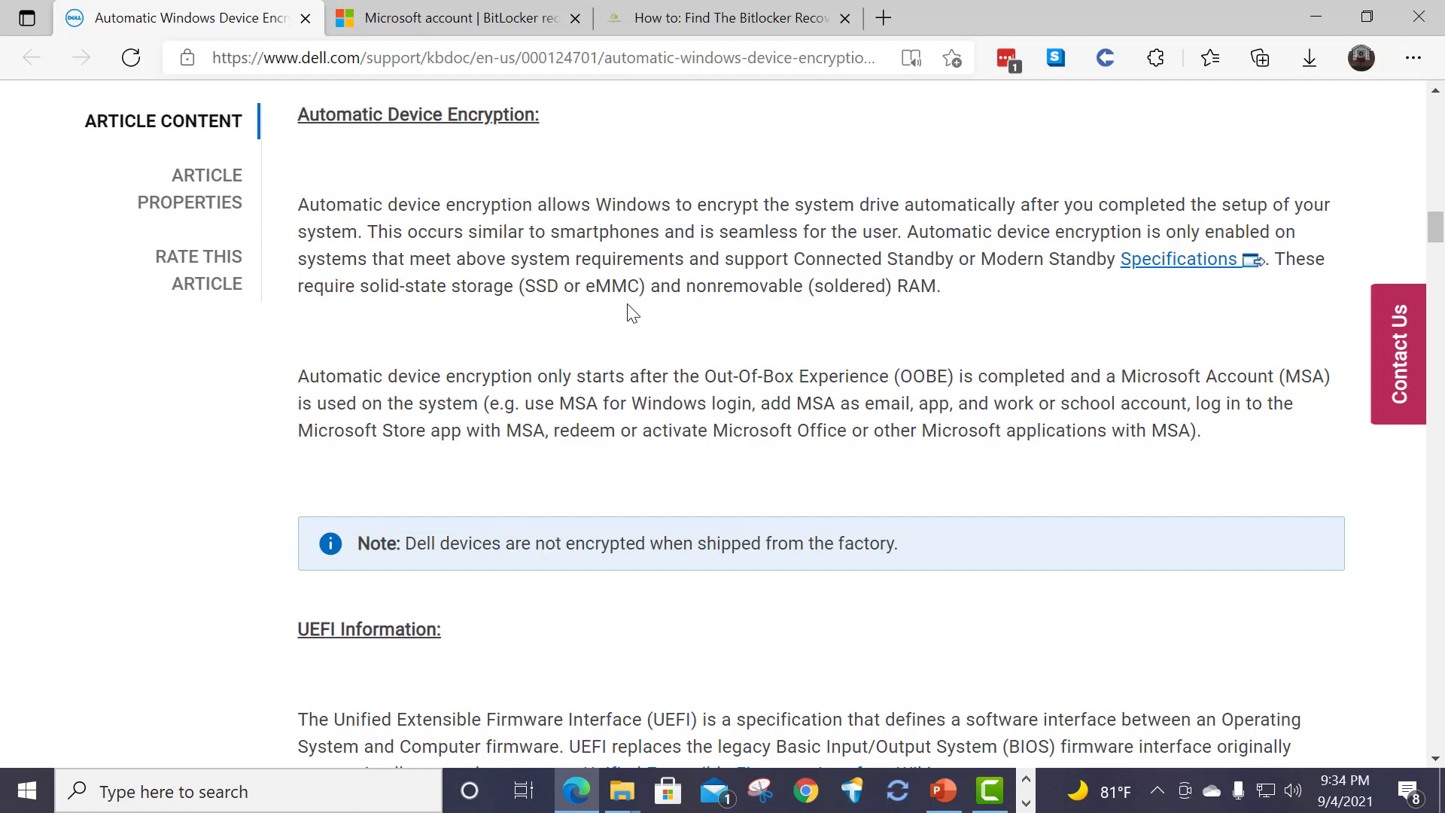
# Switch back to the File Explorer window with the encrypted USB Drive (G:) and open its BitLocker management.
pyautogui.click(621, 792)
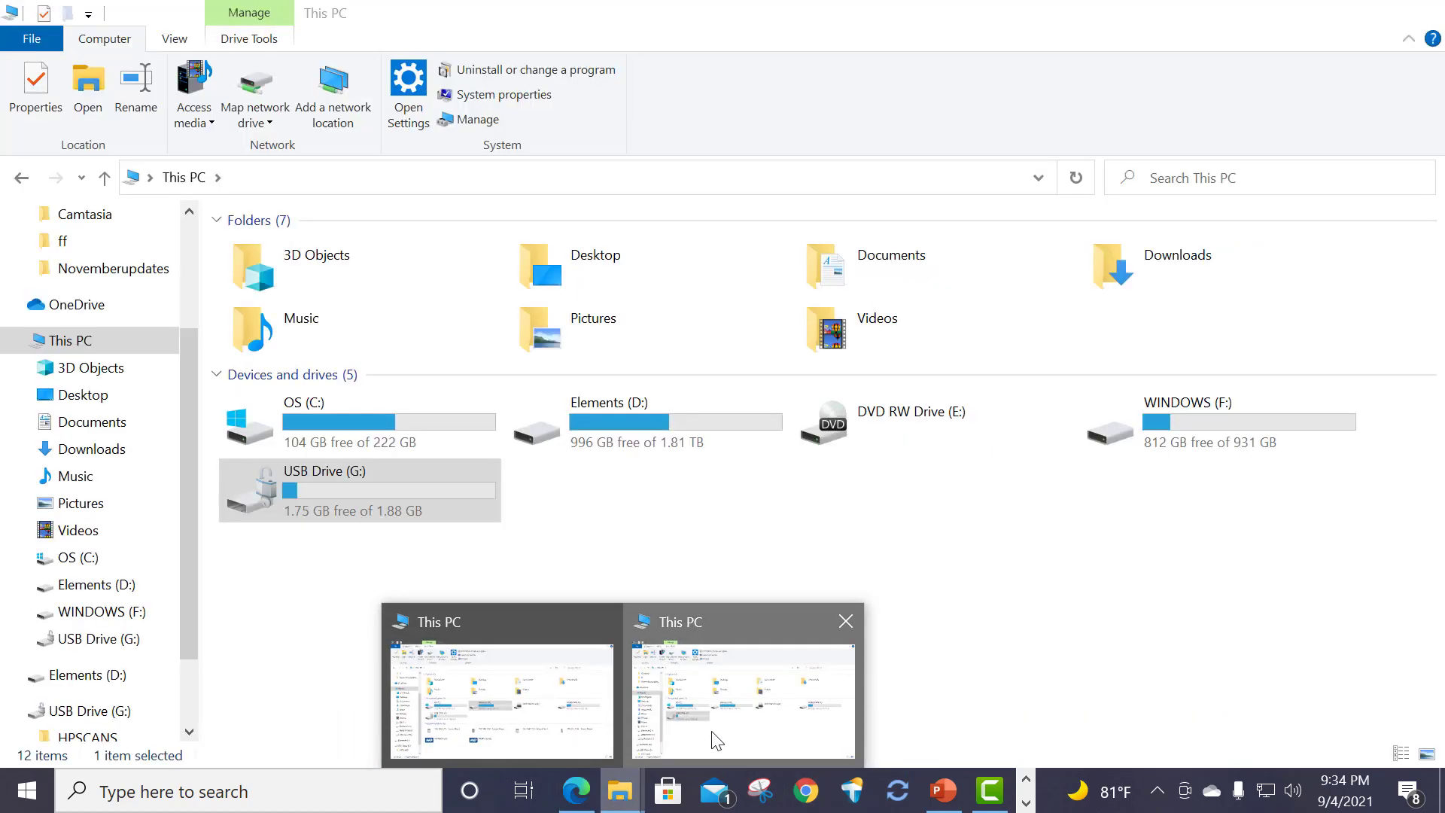
pyautogui.click(716, 738)
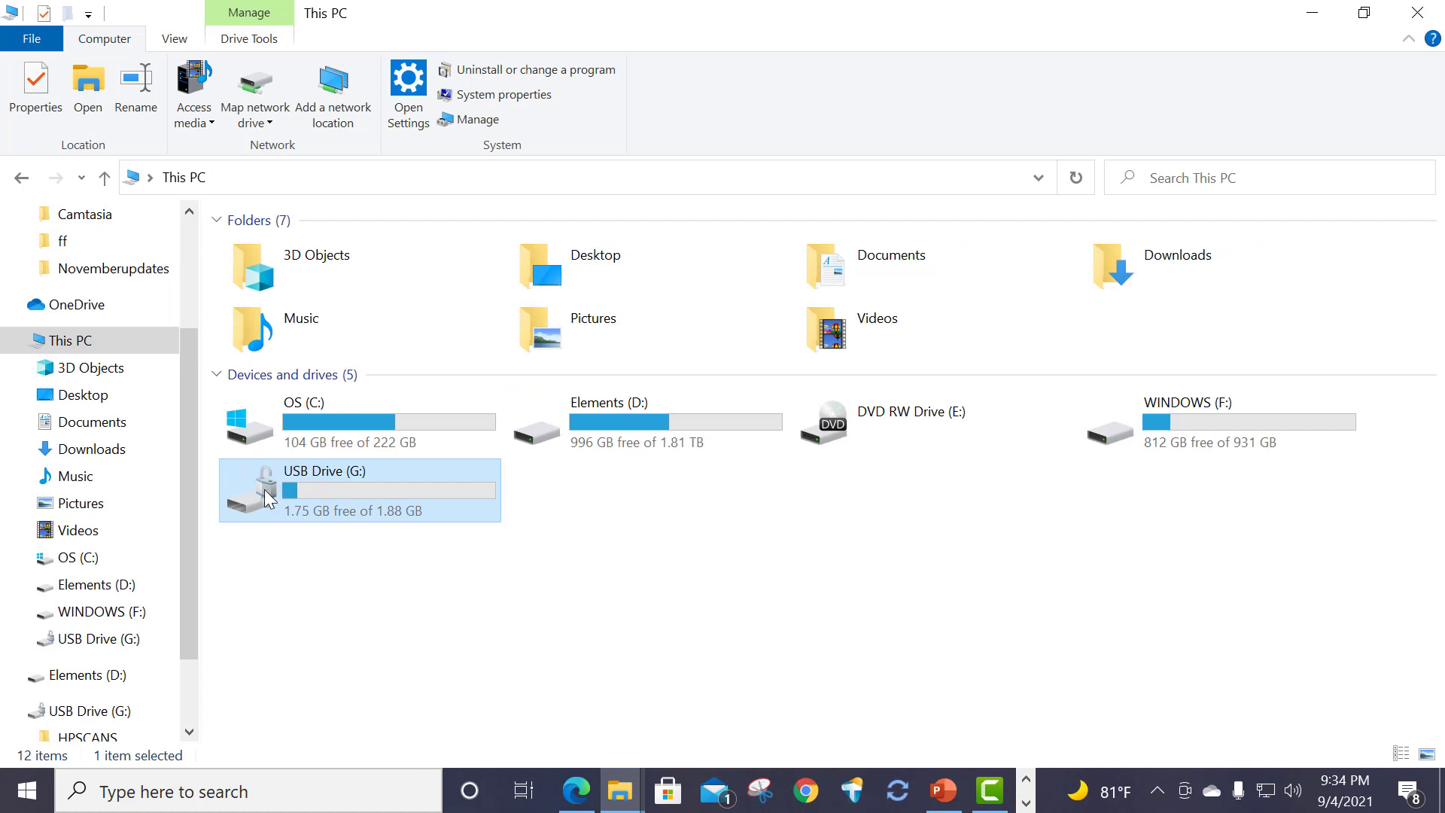
pyautogui.moveTo(292, 497)
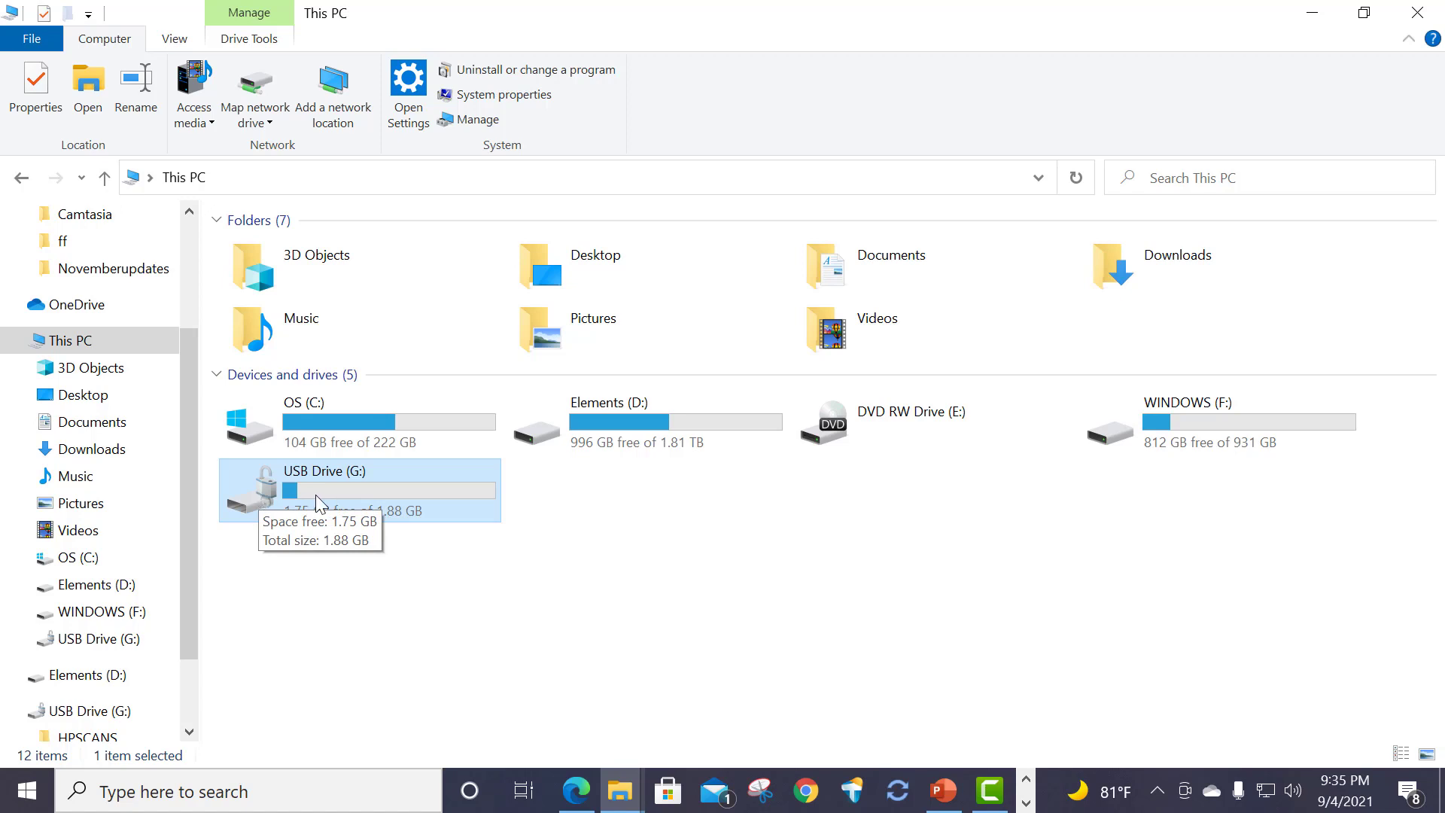
pyautogui.rightClick(339, 487)
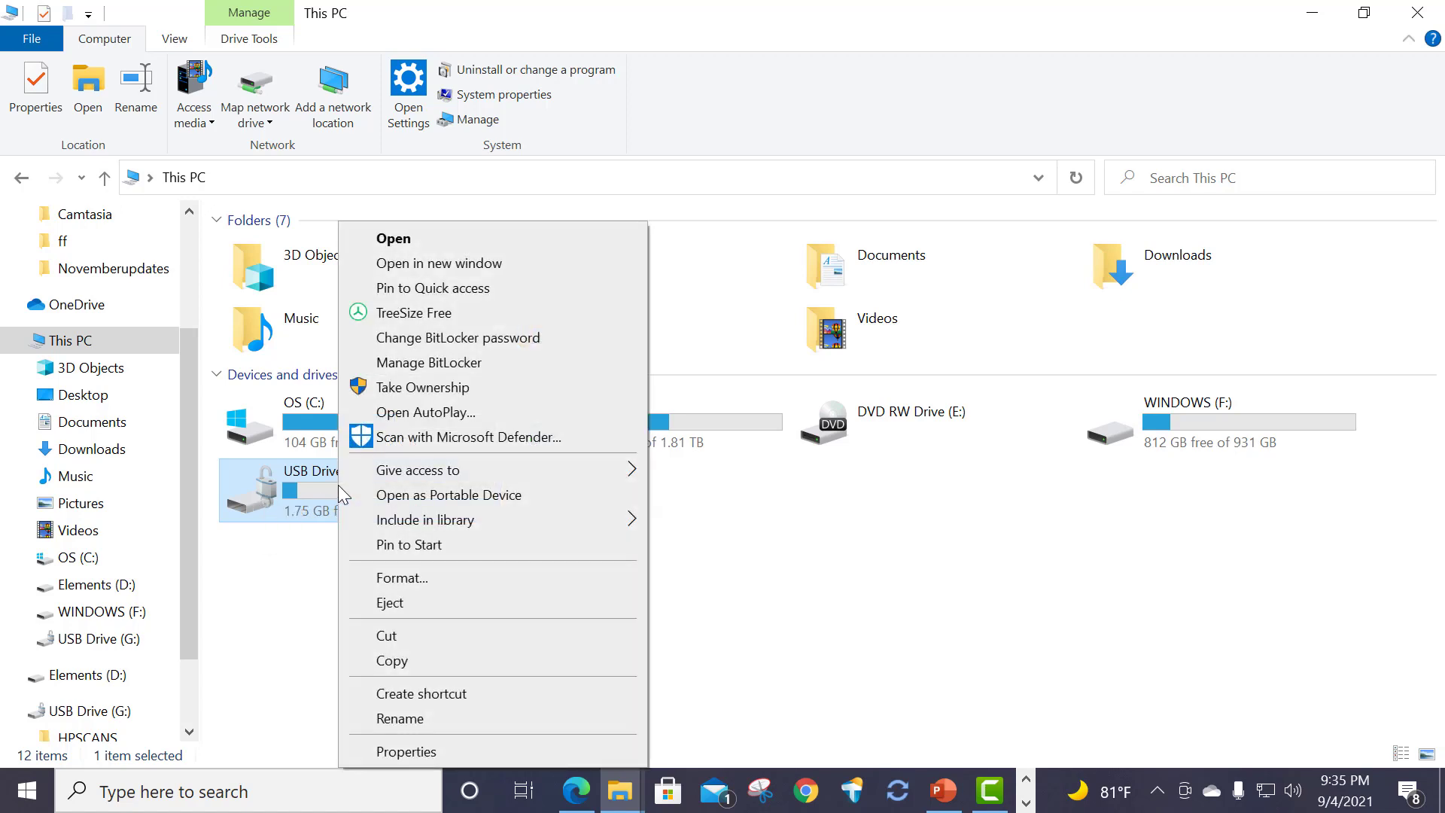
pyautogui.click(449, 365)
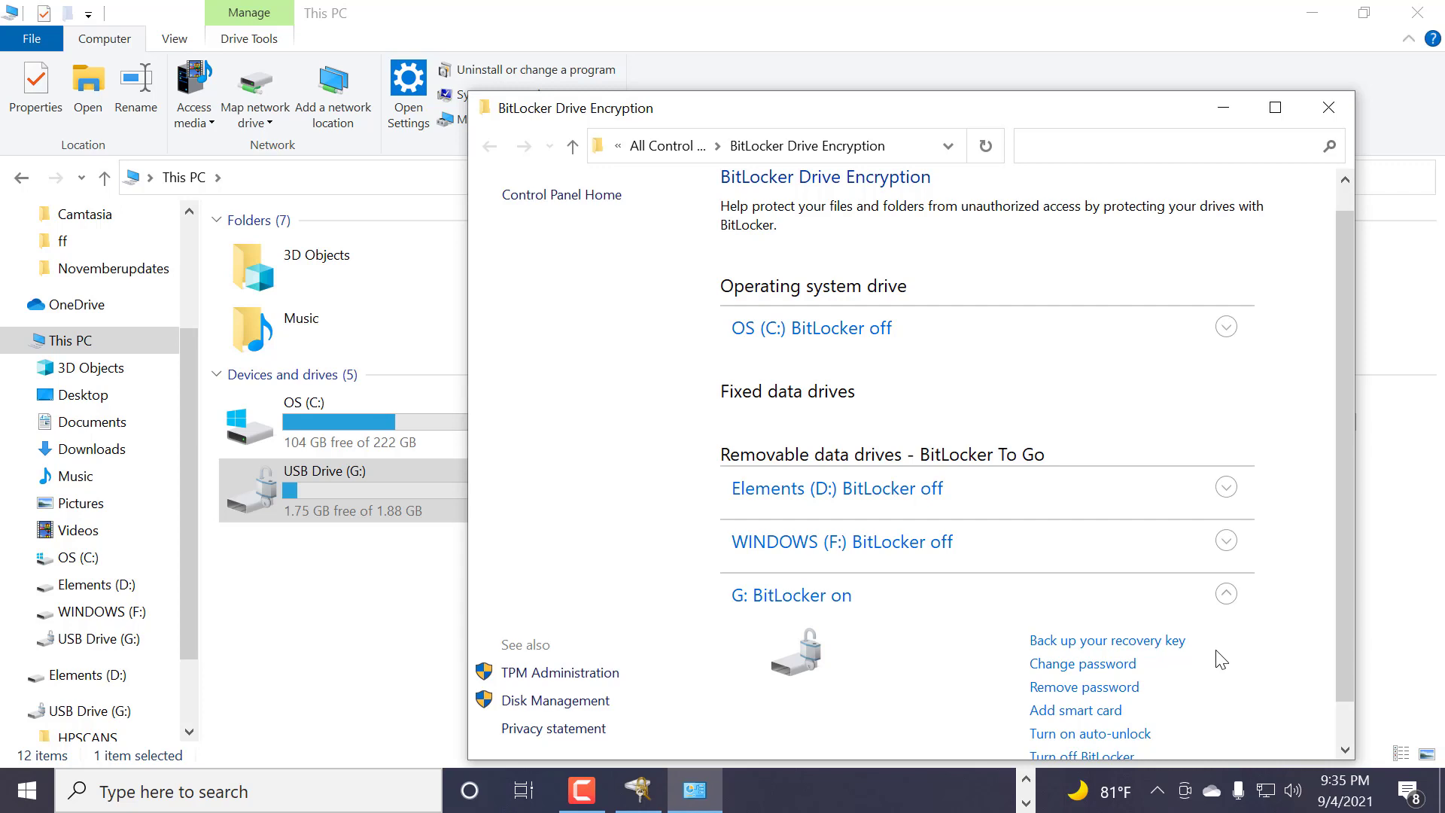
# Turn off BitLocker for removable drive G: and confirm its decryption.
pyautogui.moveTo(993, 110); pyautogui.dragTo(954, 41)
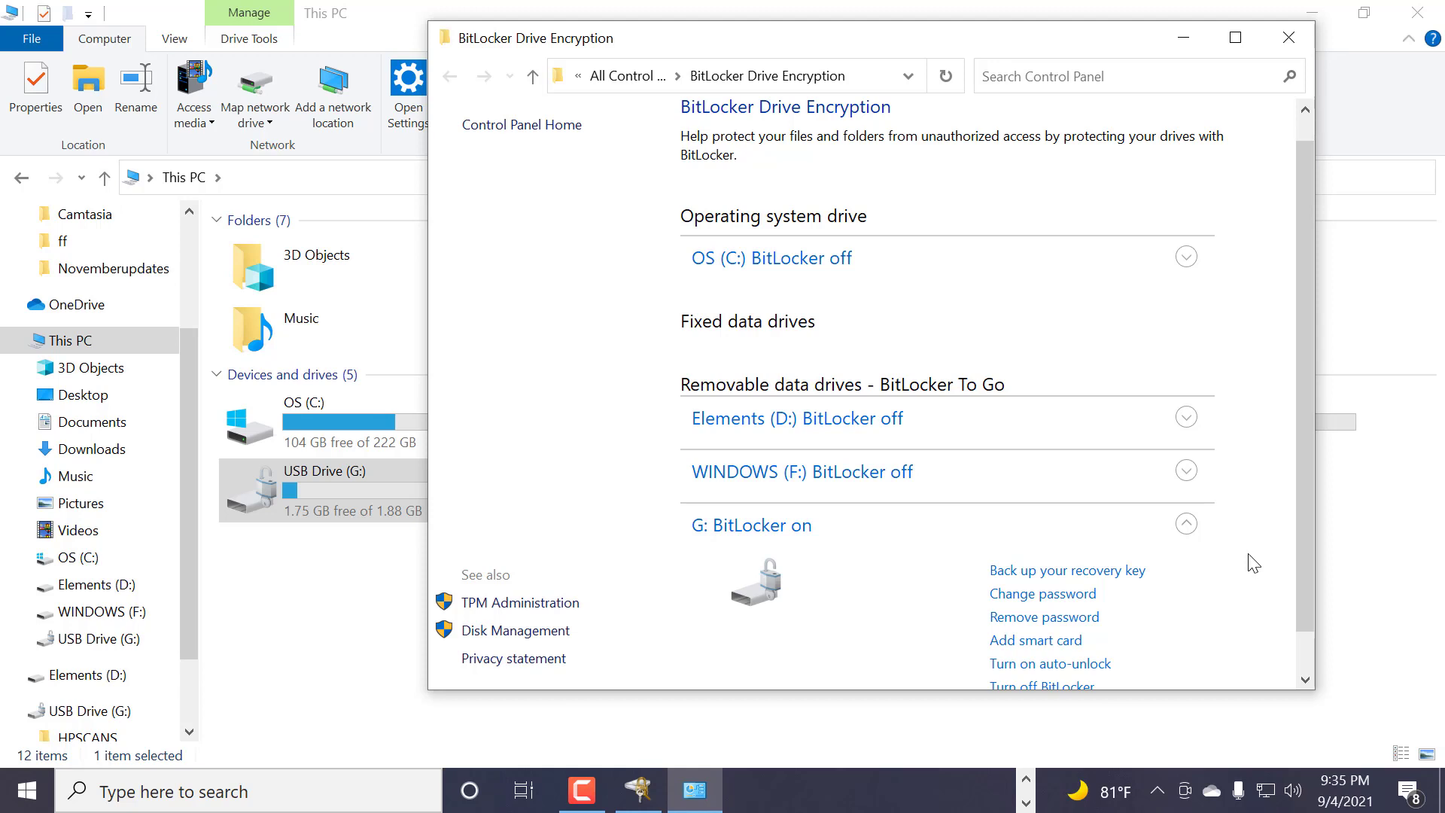
pyautogui.scroll(-1, 1255, 566)
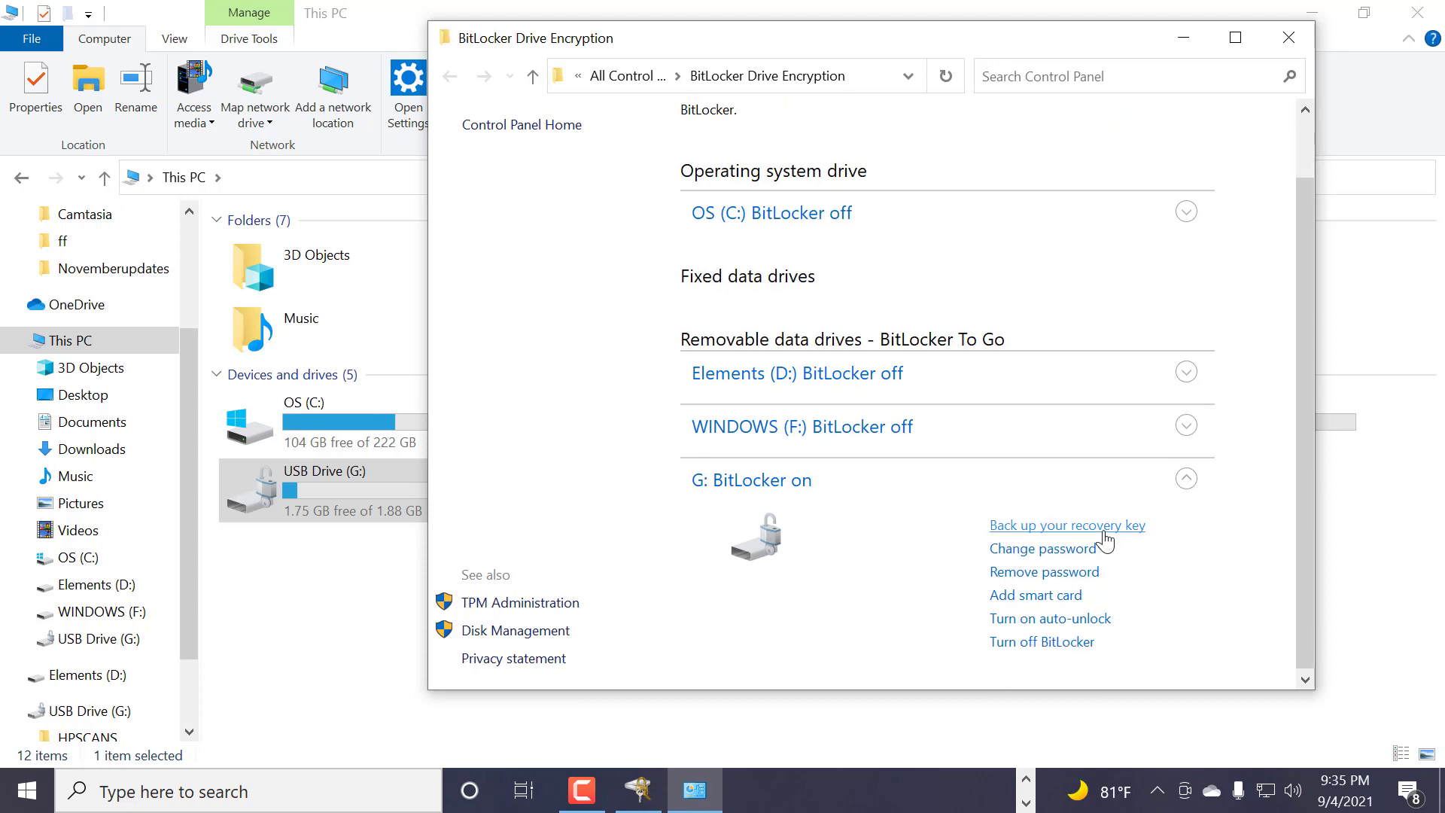
pyautogui.click(1048, 642)
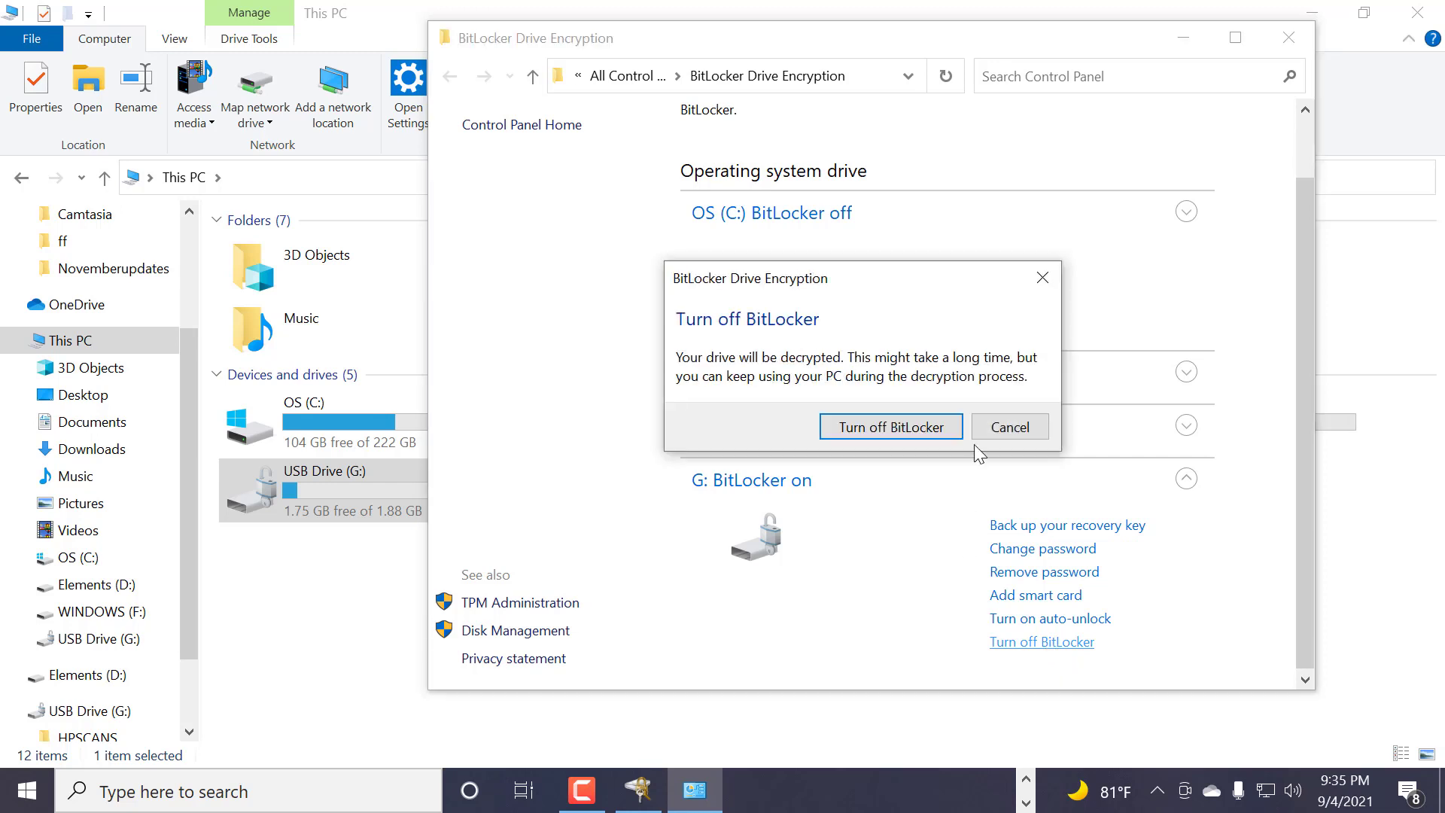
pyautogui.click(913, 427)
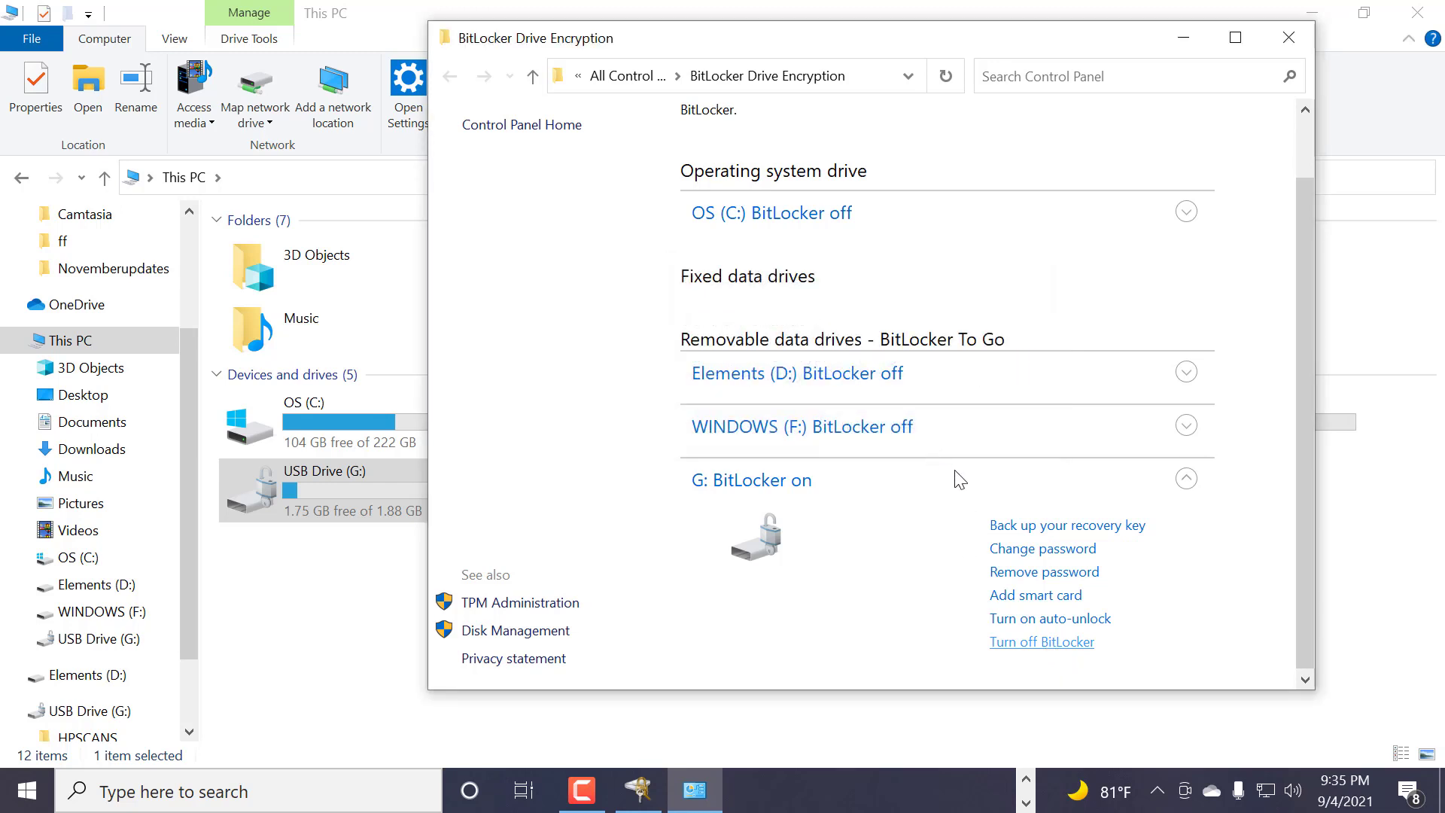